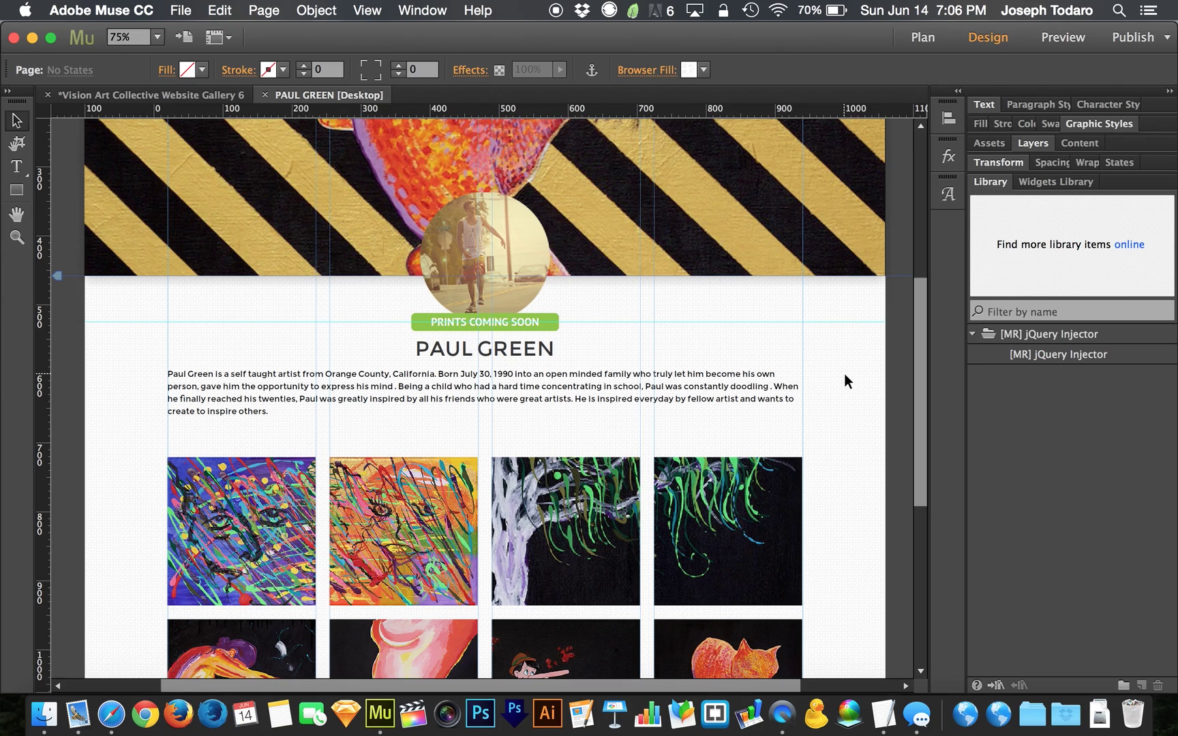
- Bring the Disable Right Click Demo file forward in TextEdit and select all its jQuery code
key(ctrl+Up)
click(974, 227)
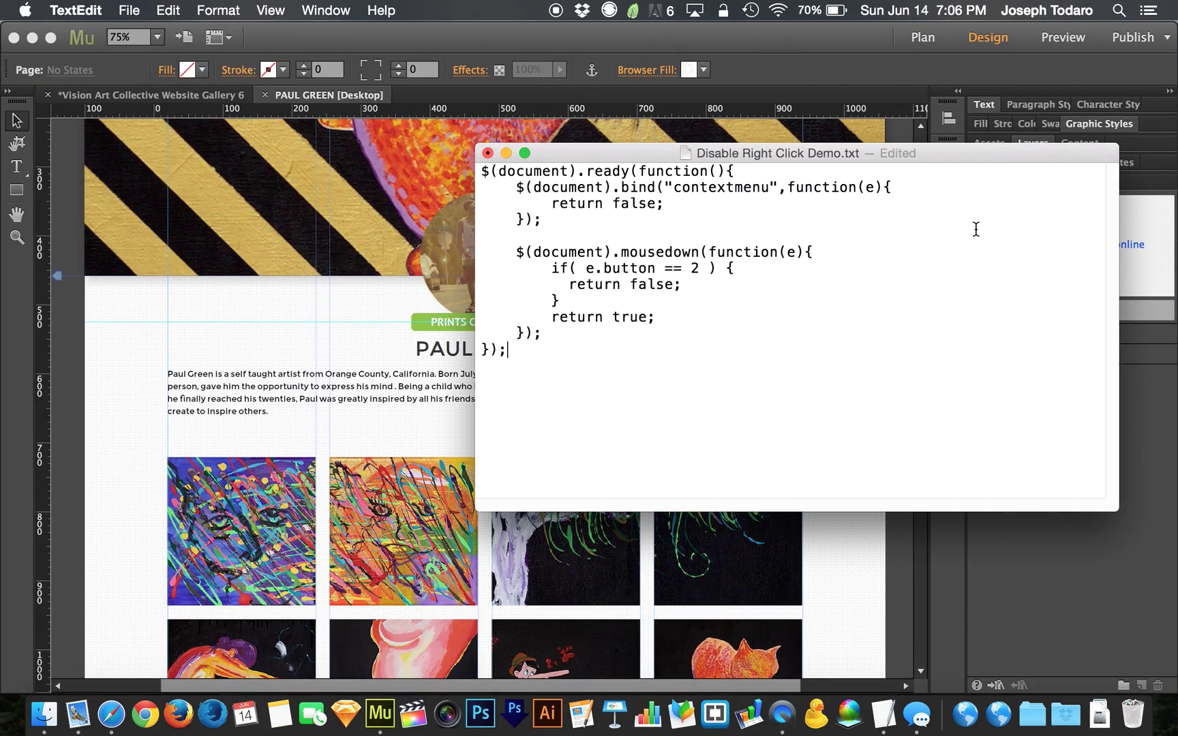
click(736, 426)
drag(481, 170, 488, 171)
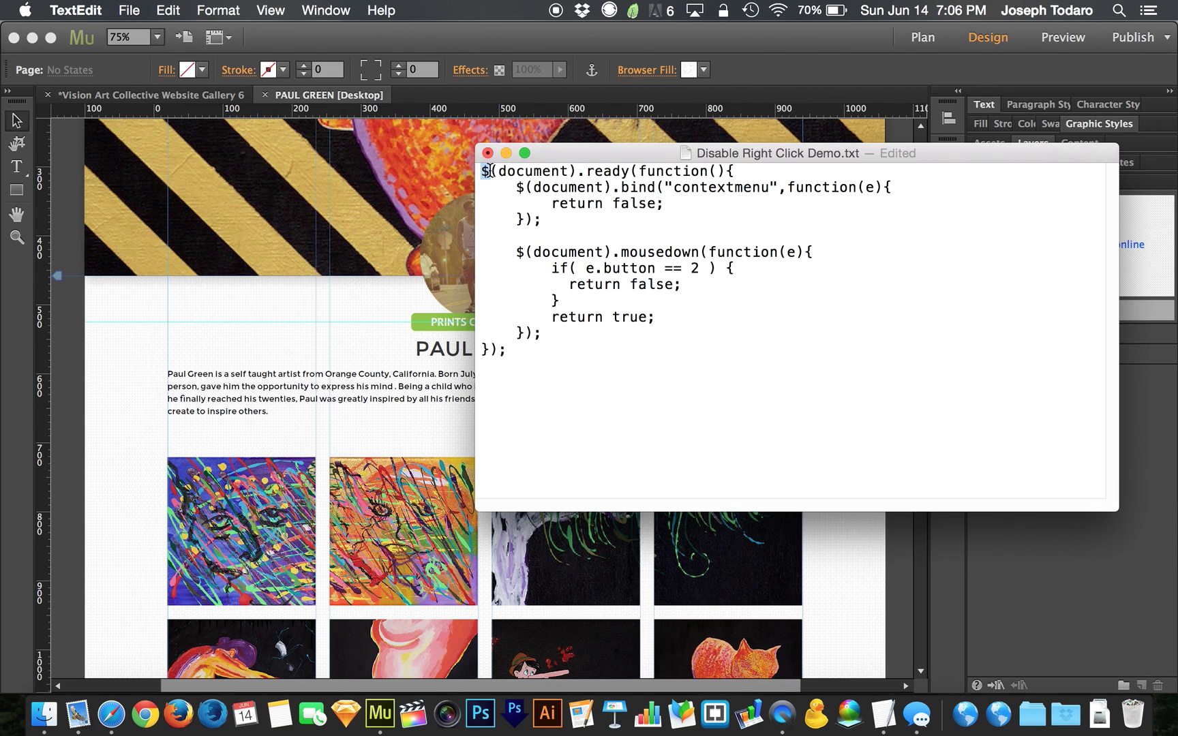
click(597, 452)
drag(590, 363, 388, 152)
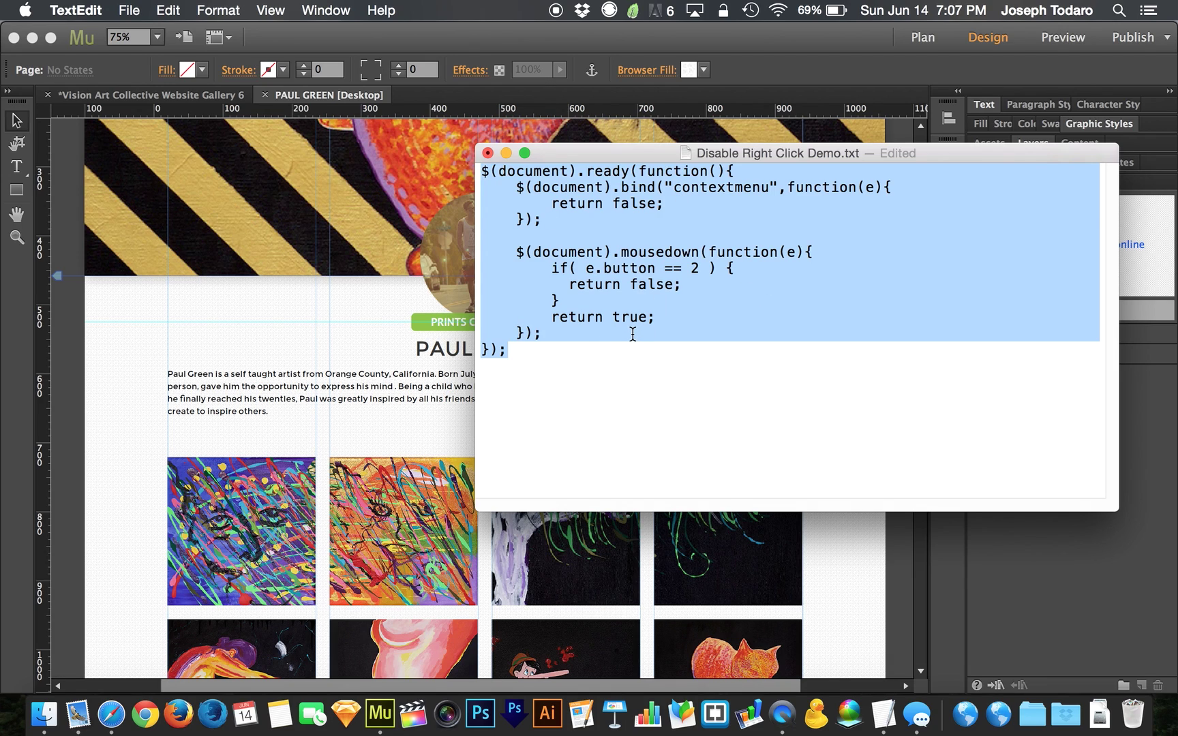
- Return to the Muse Paul Green page and preview the [MR] jQuery Injector library item
click(887, 542)
scroll(865, 503, down, 8)
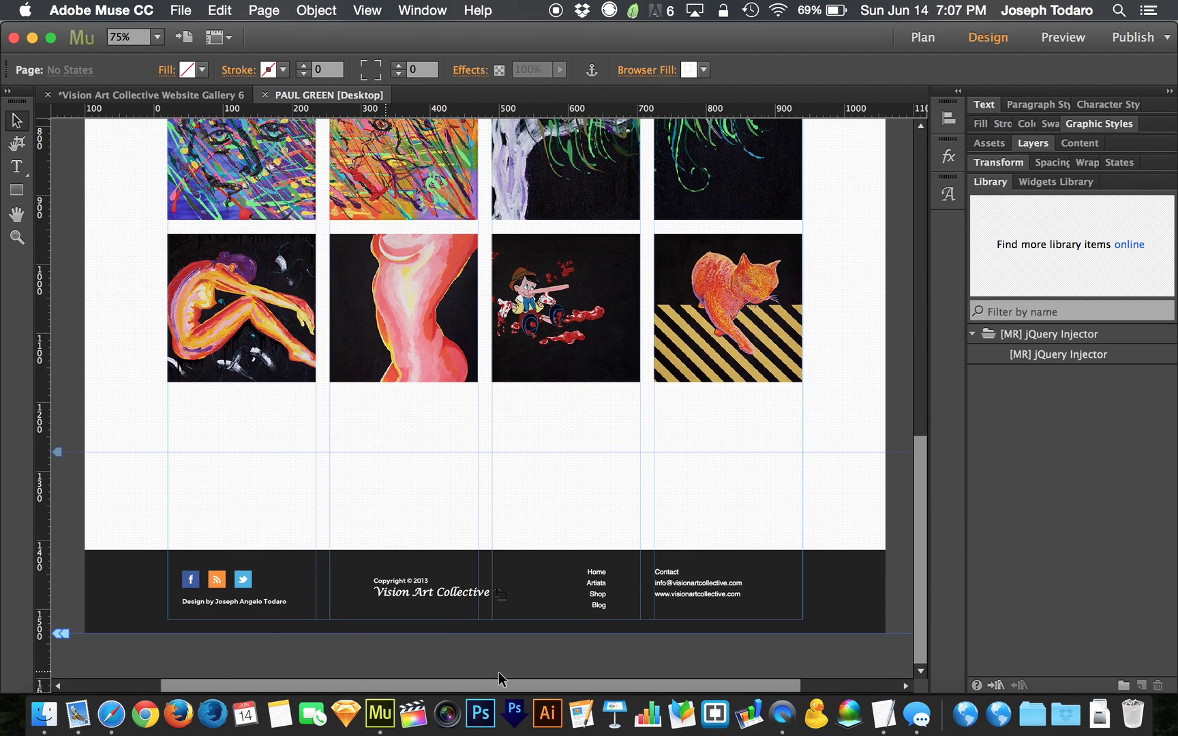
scroll(663, 520, up, 6)
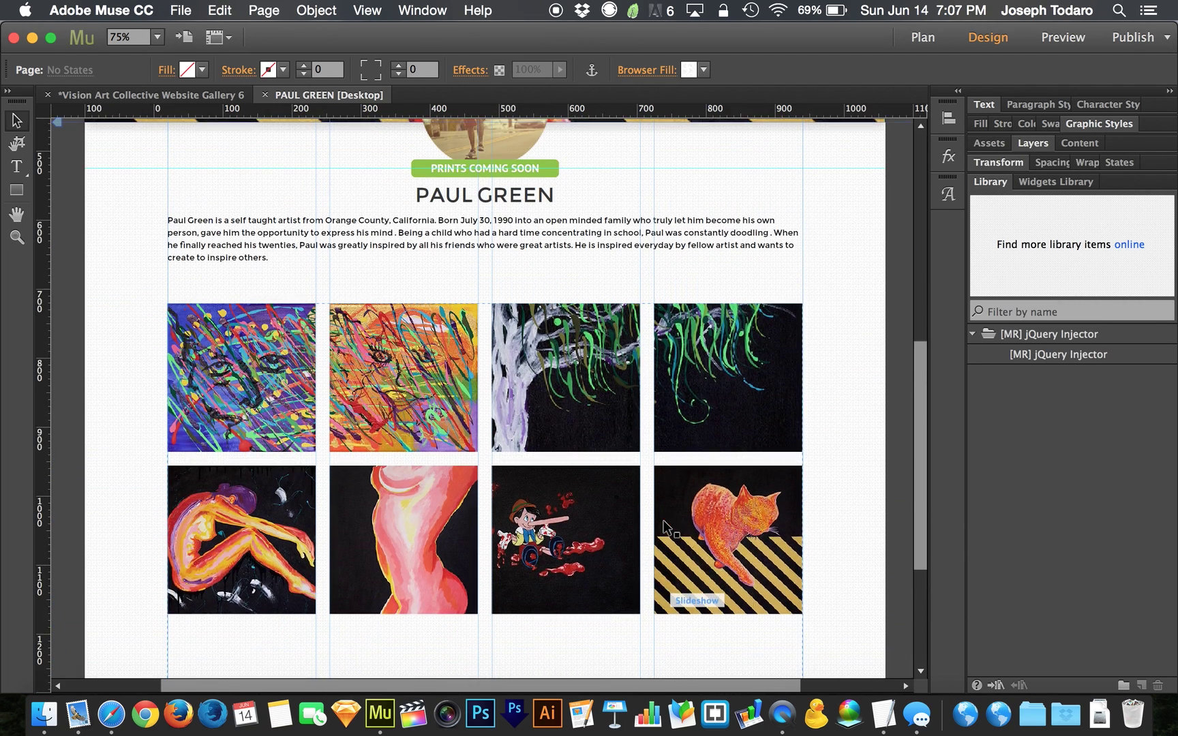
scroll(798, 478, up, 2)
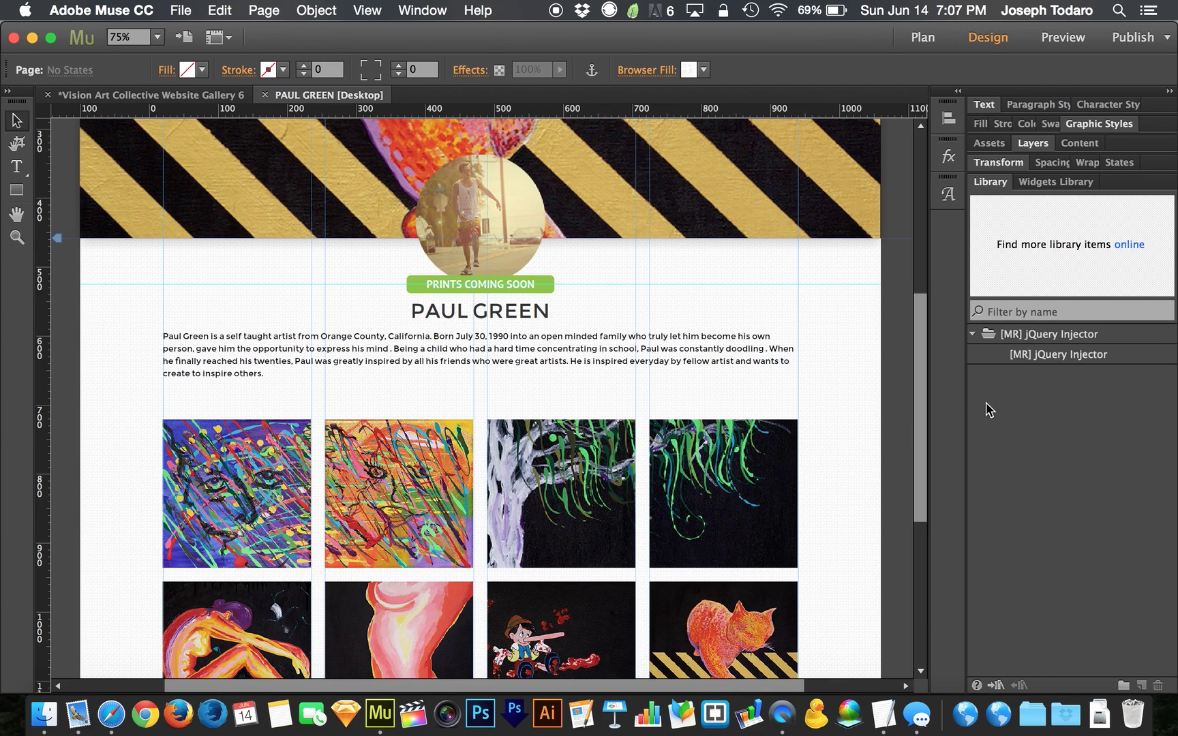
click(1076, 357)
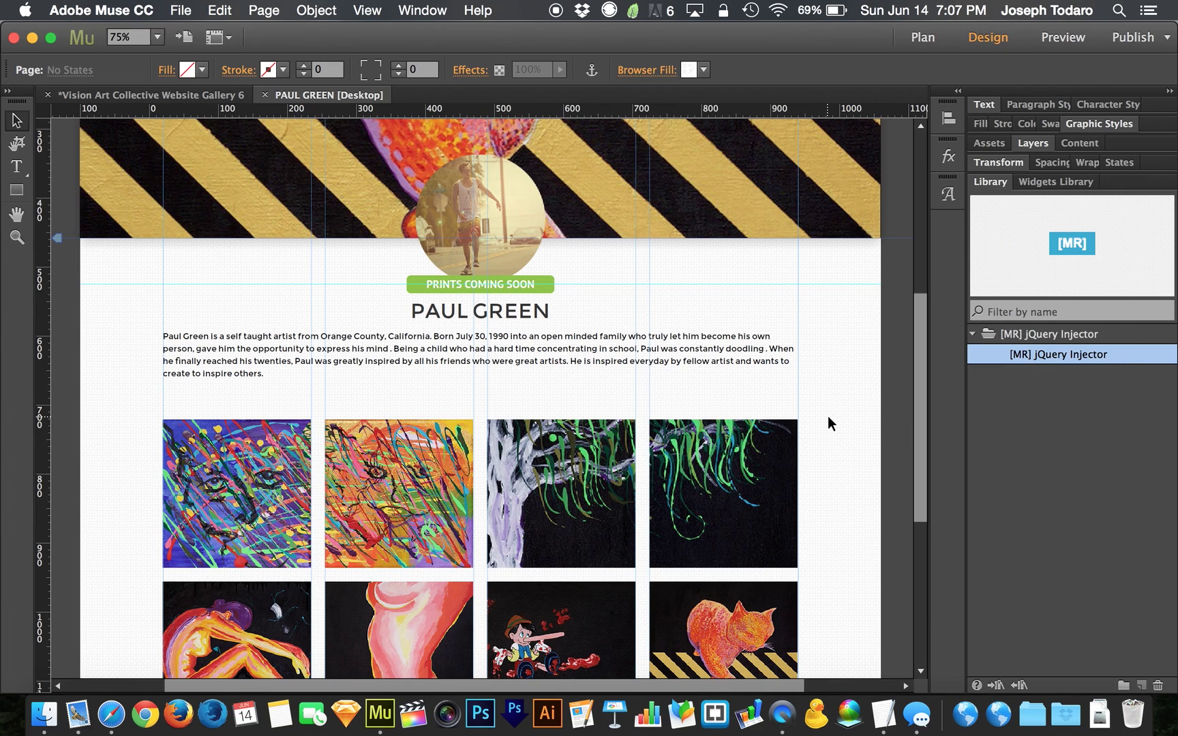
- Show the jQuery Injector widget page in Safari, then return via Muse to the TextEdit code file
click(113, 713)
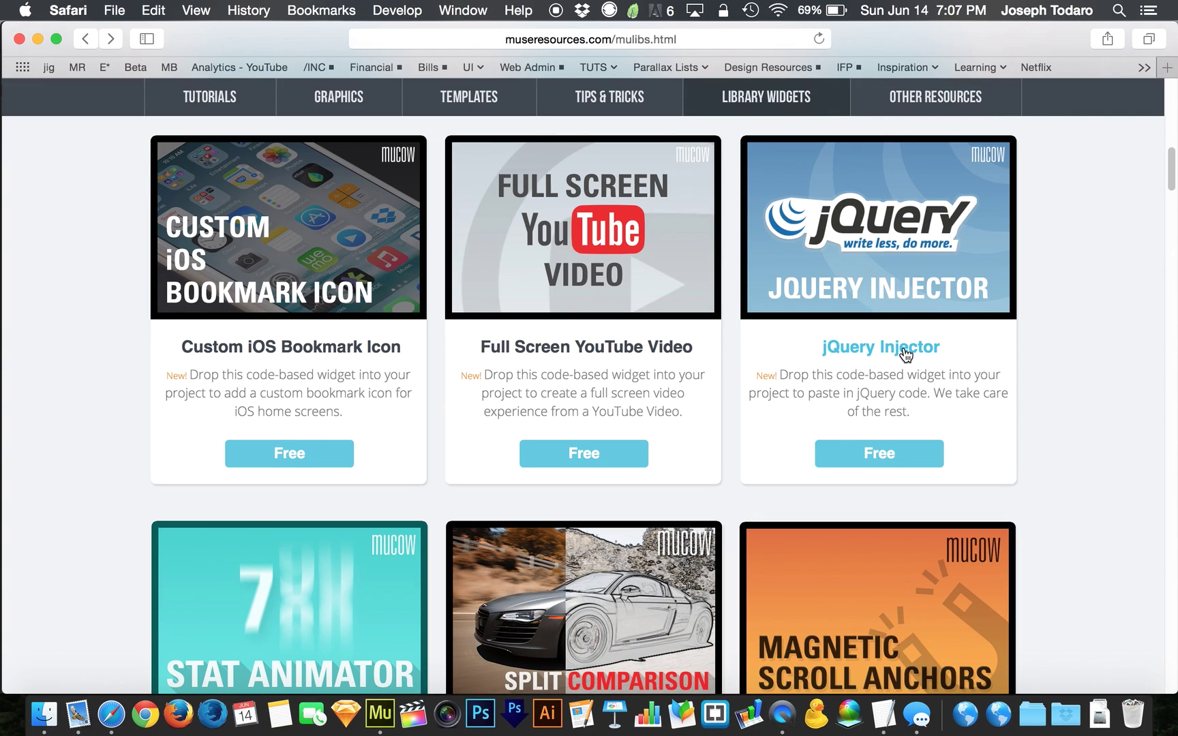
key(ctrl+Up)
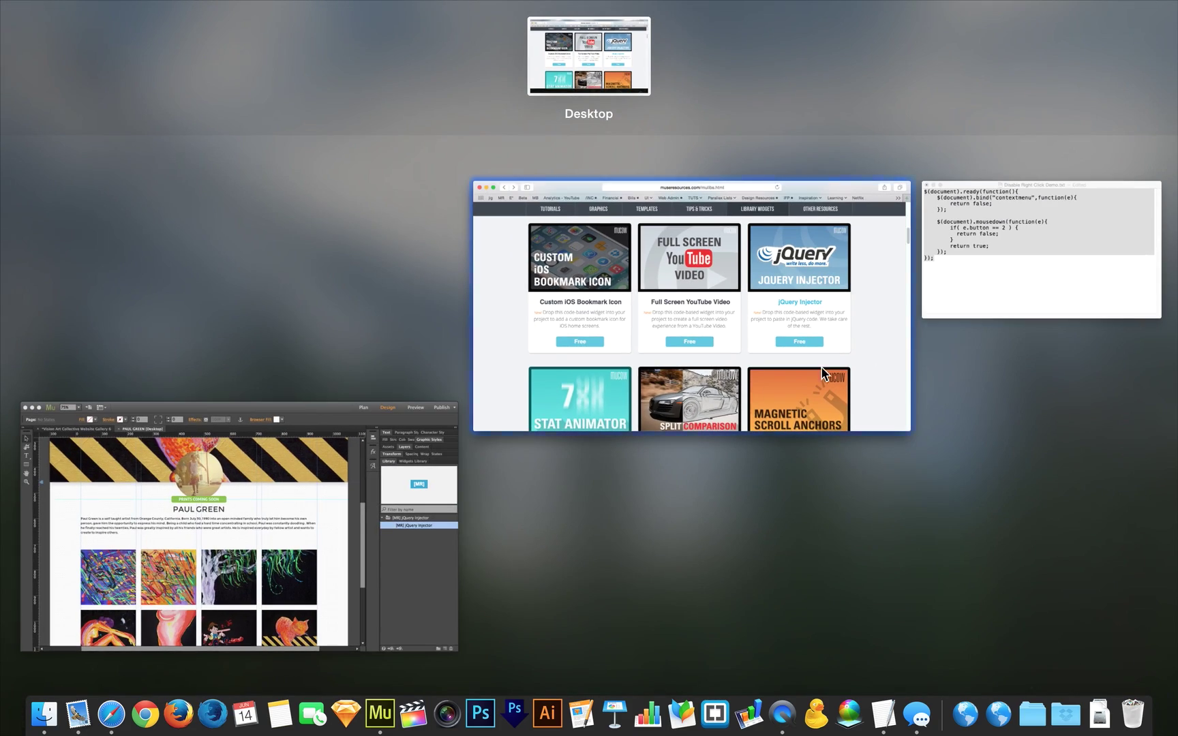
click(326, 509)
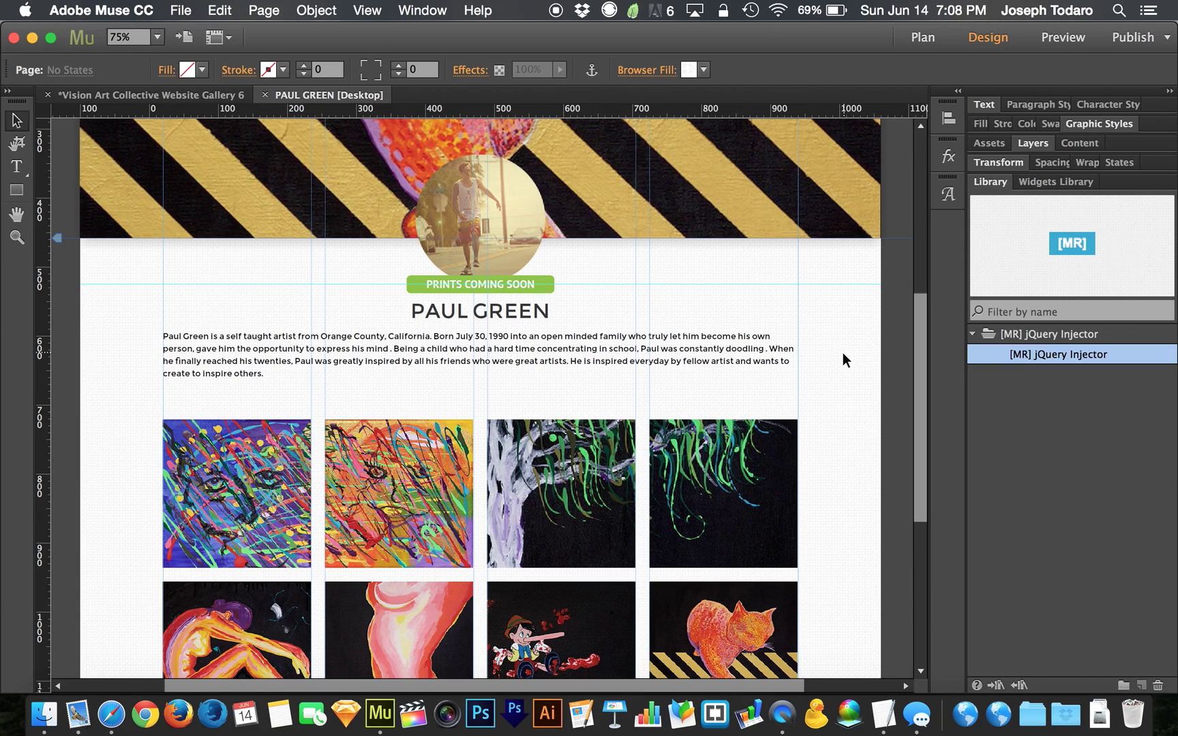
key(ctrl+Up)
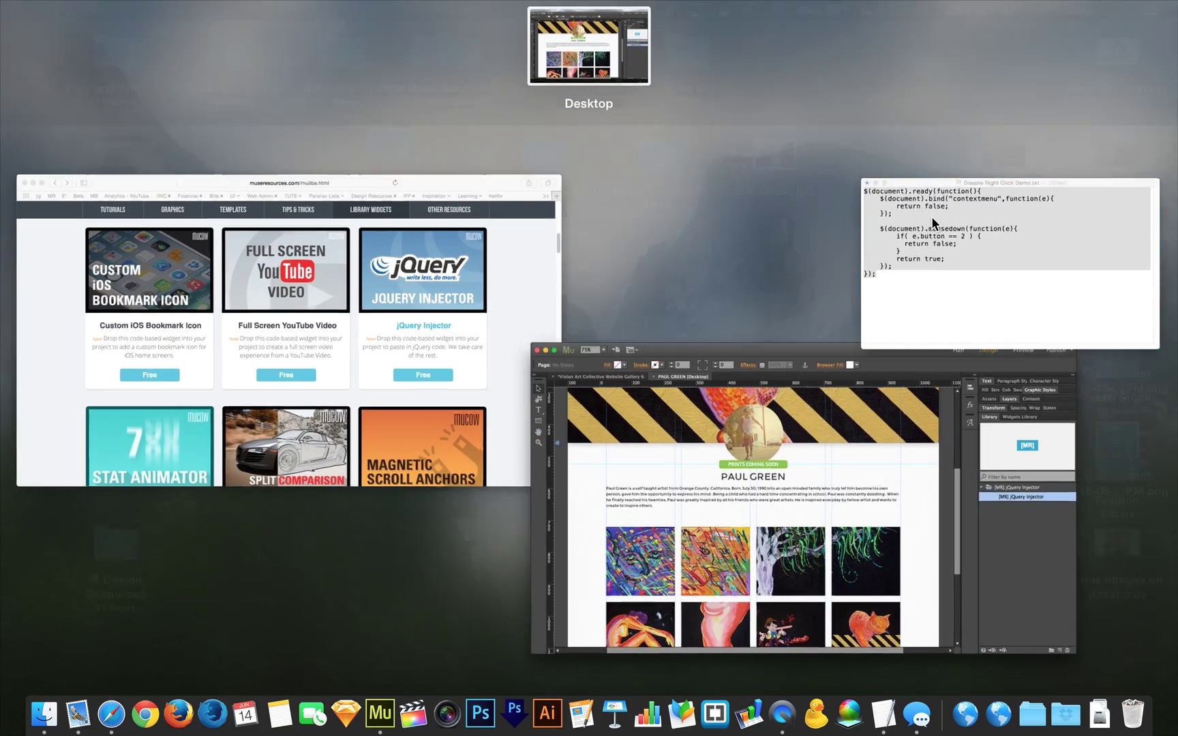
click(931, 216)
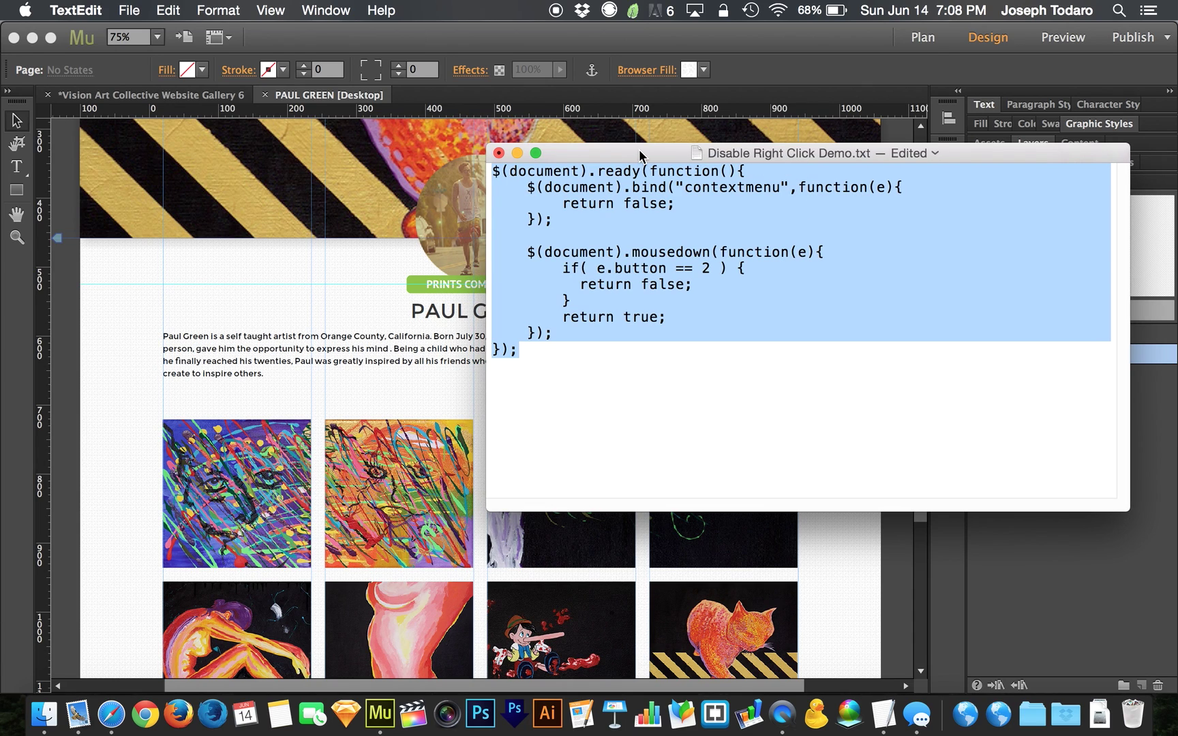
- Insert an HTML block in Muse containing the pasted right-click-blocking jQuery code
click(487, 46)
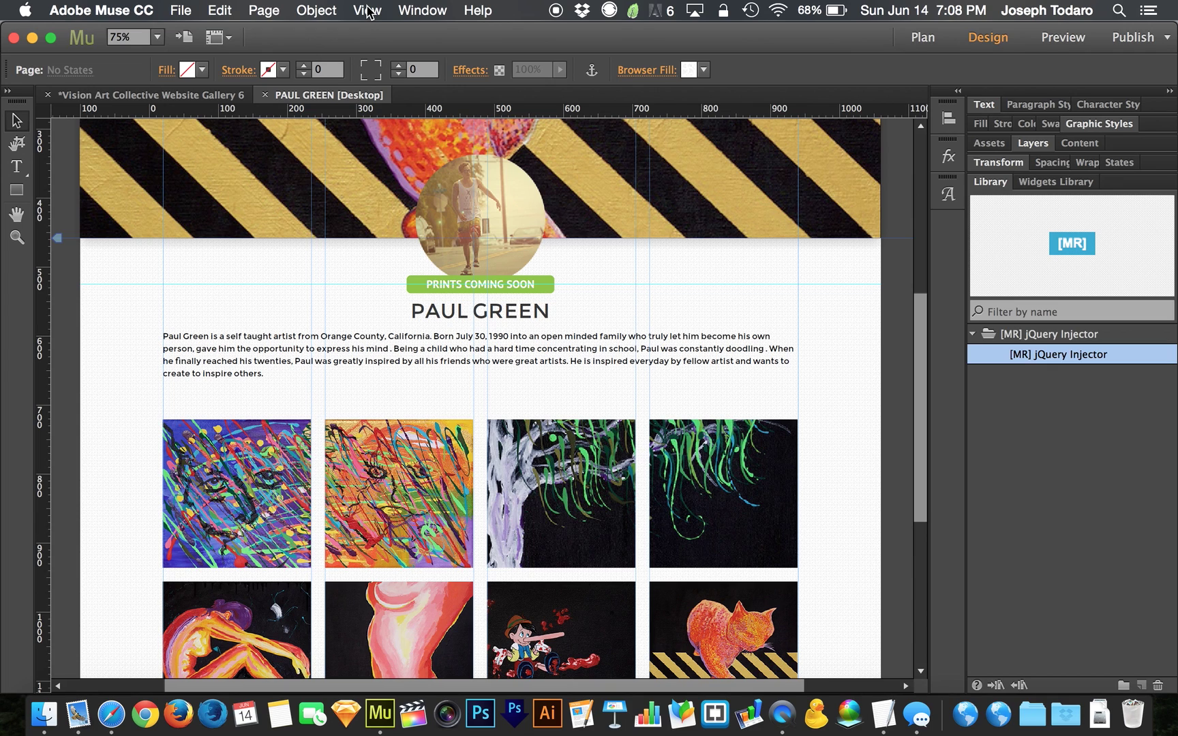
click(322, 11)
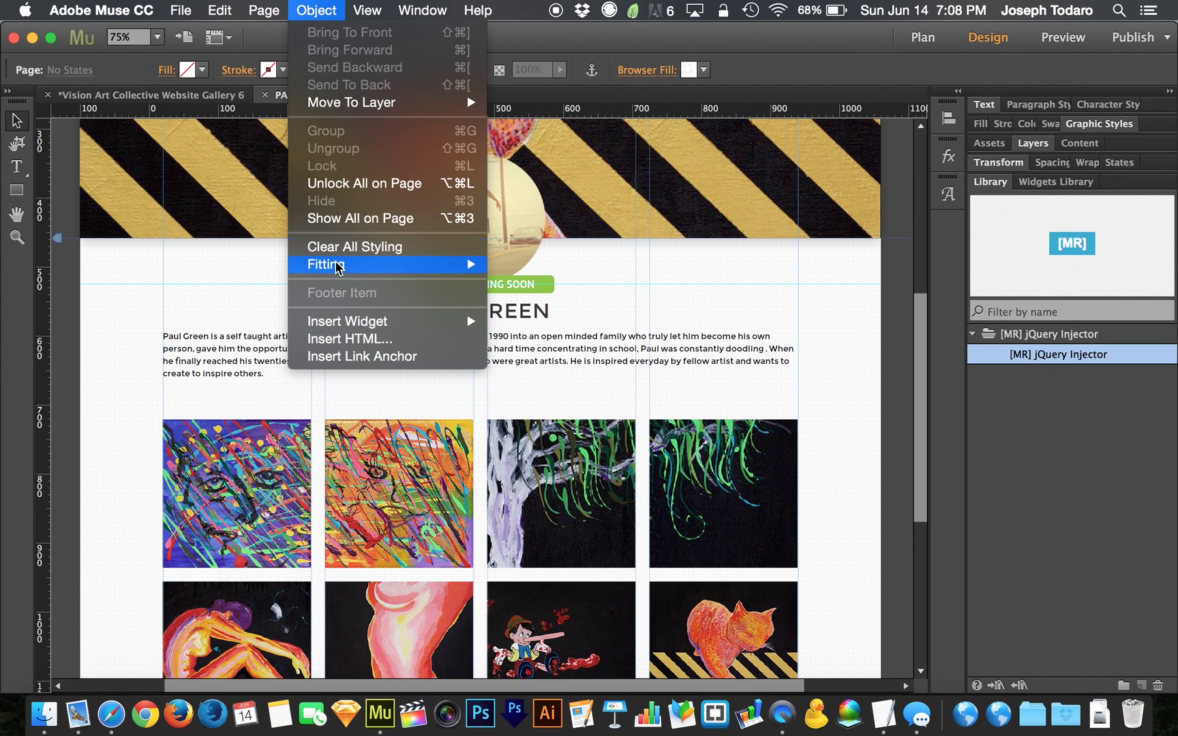
click(350, 339)
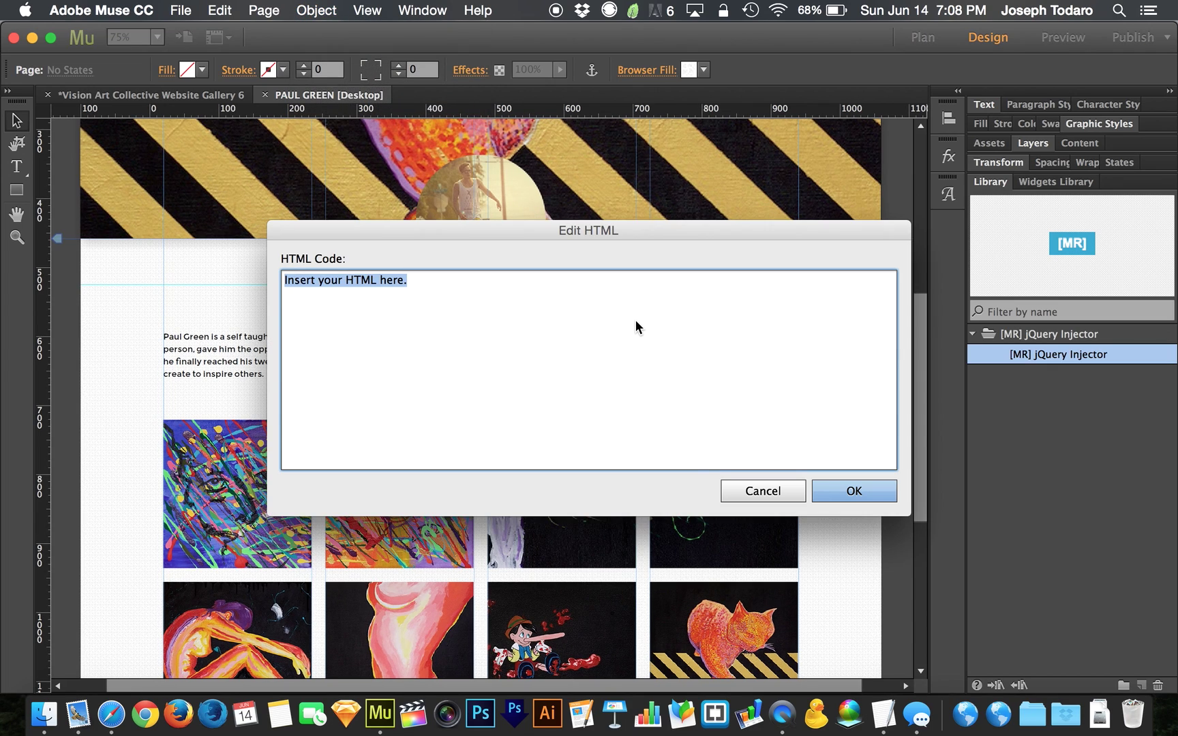
text($(document).ready(function(){ 	$(document).bind("contextmenu",function(e){ 		return false; 	});  	$(document).mousedown(function(e){ 		if( e.button == 2 ) { 		  return false; 		} 		return true; 	}); });)
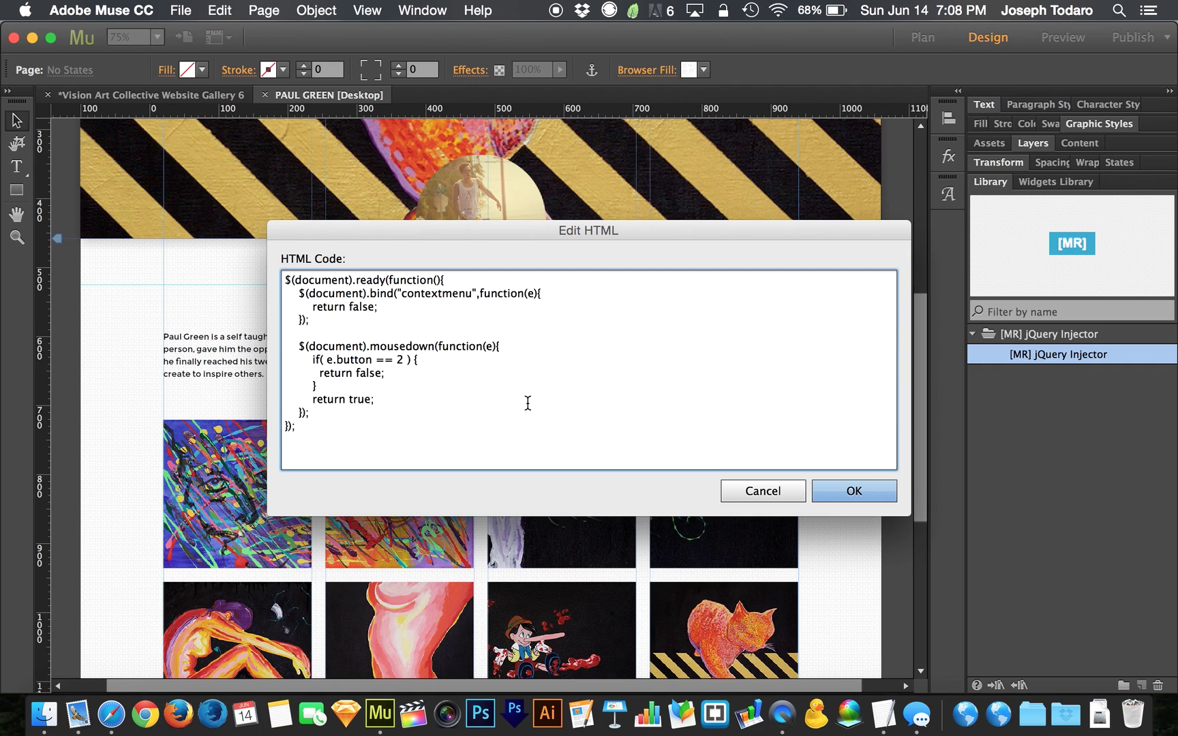
click(884, 495)
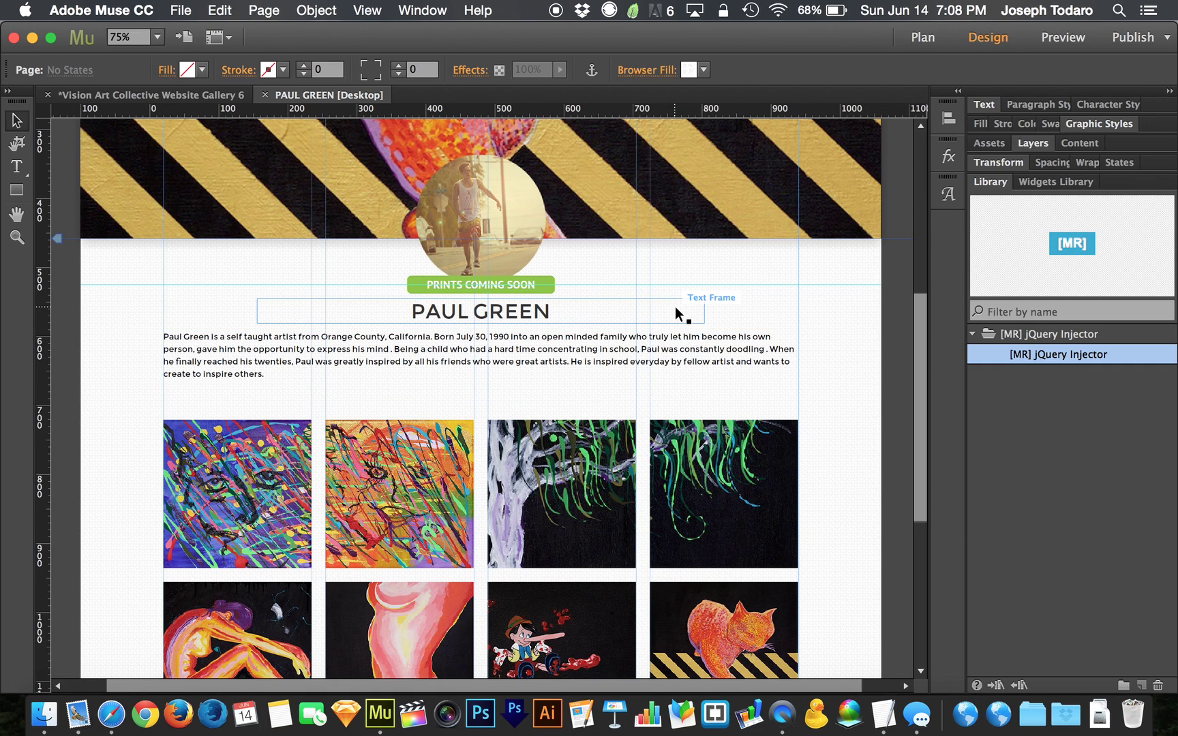
- Move the HTML block up beside the PAUL GREEN heading
scroll(677, 312, down, 4)
drag(438, 482, 677, 350)
scroll(687, 354, up, 4)
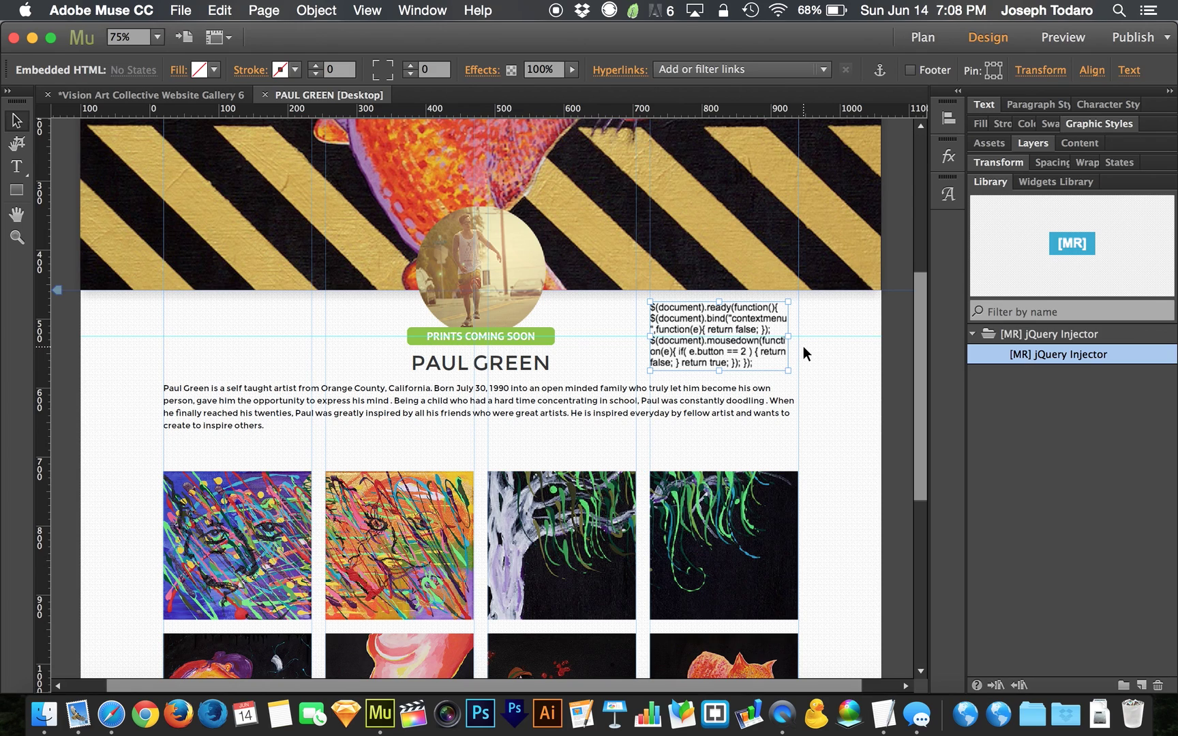
- Reopen the embedded HTML for editing and add a <script> line above the code
right_click(723, 318)
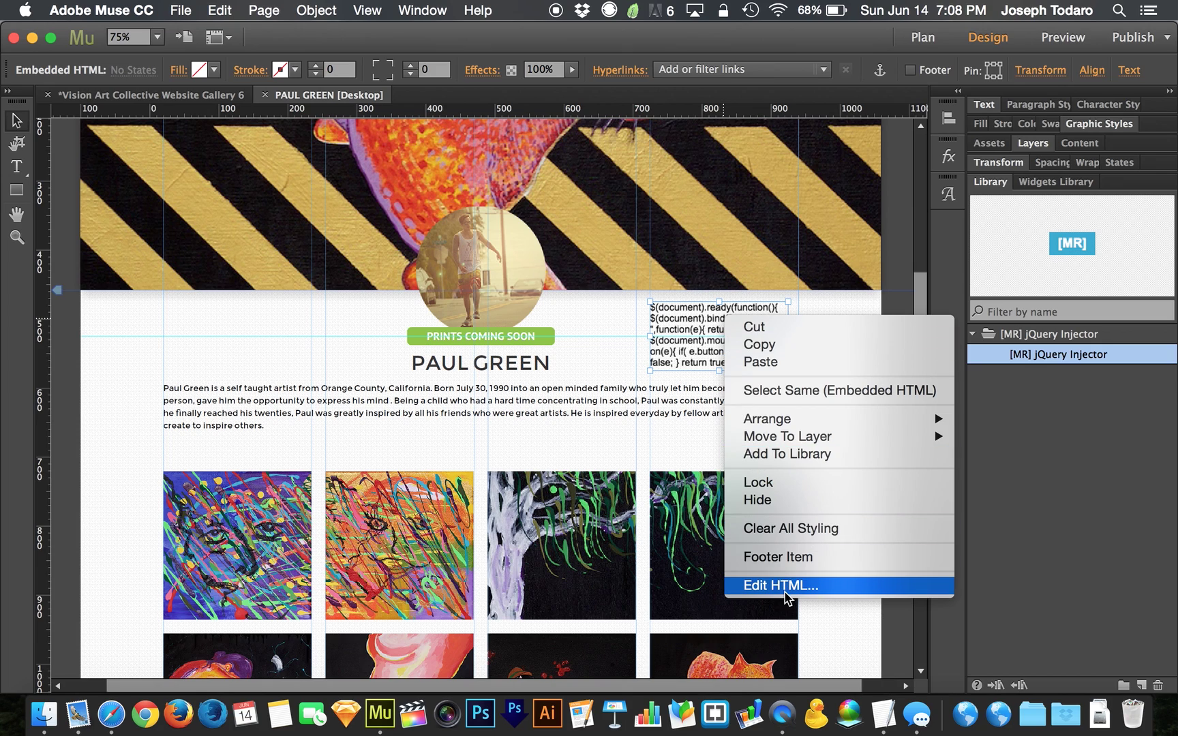
click(783, 594)
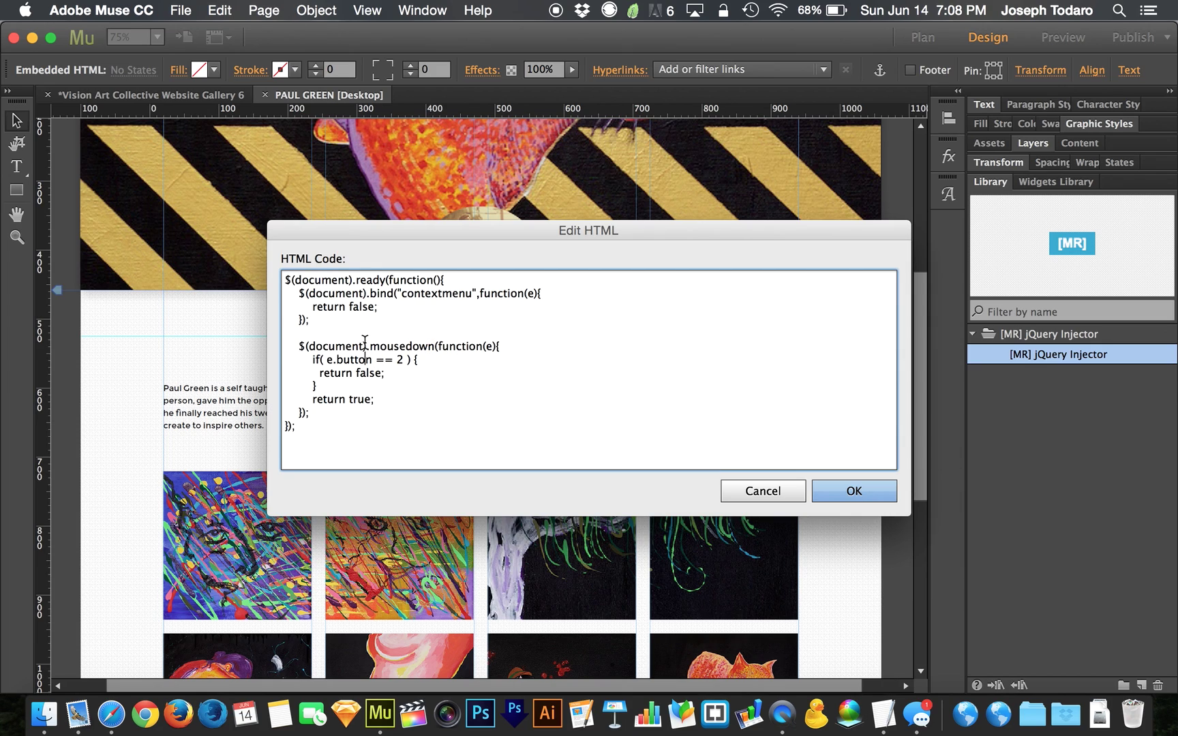
key(Up)
key(Up)
key(Up)
key(Up)
key(Up)
key(XF86AudioMute)
key(Return)
text(<>)
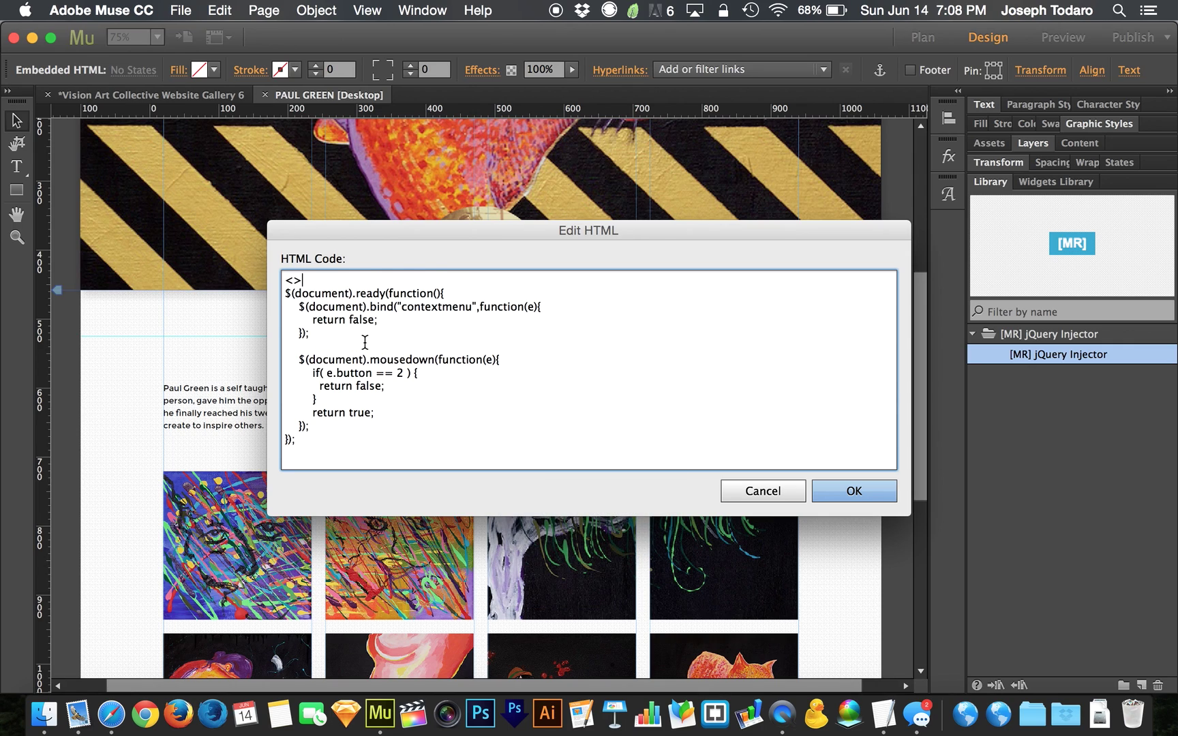
key(Left)
text(script)
- Add a closing </script> line below the code, confirm, and preview the page in the browser
key(Down)
key(Down)
key(Down)
key(Down)
key(Down)
key(Down)
key(Down)
key(Down)
key(Down)
key(Down)
key(Down)
key(Down)
key(Return)
text(<>)
key(Left)
text(/script)
click(855, 497)
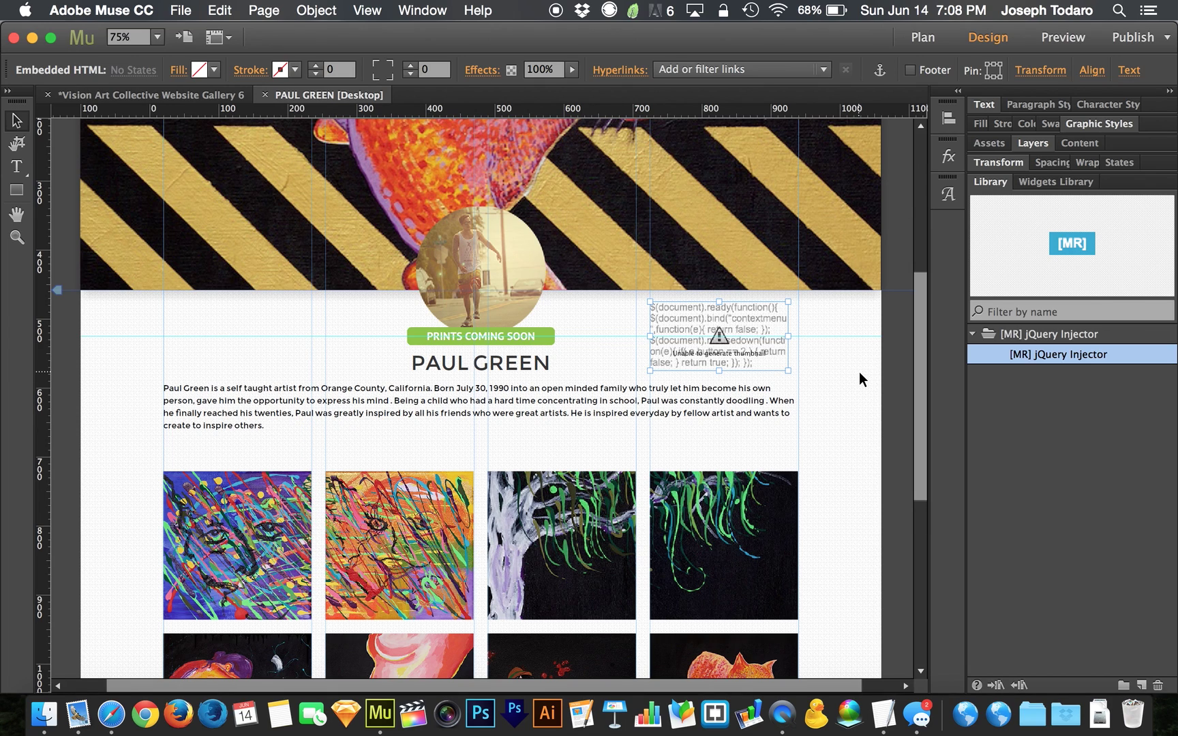
click(859, 373)
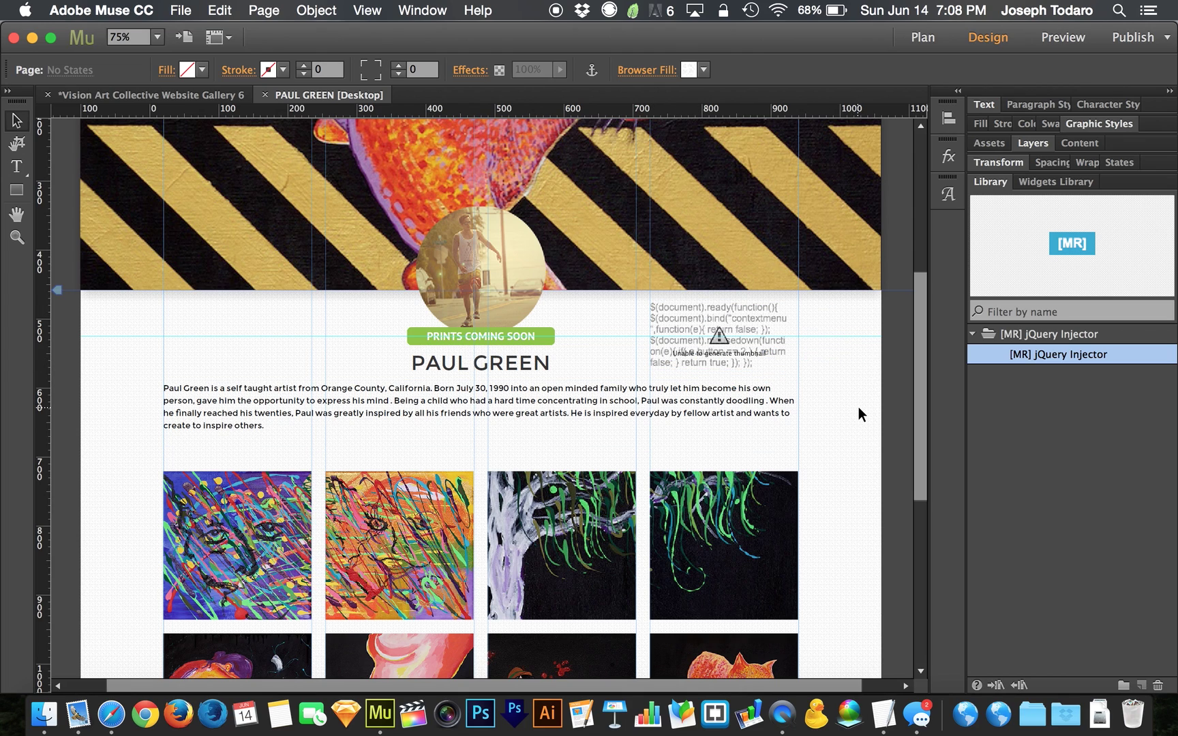
key(super+alt+shift+e)
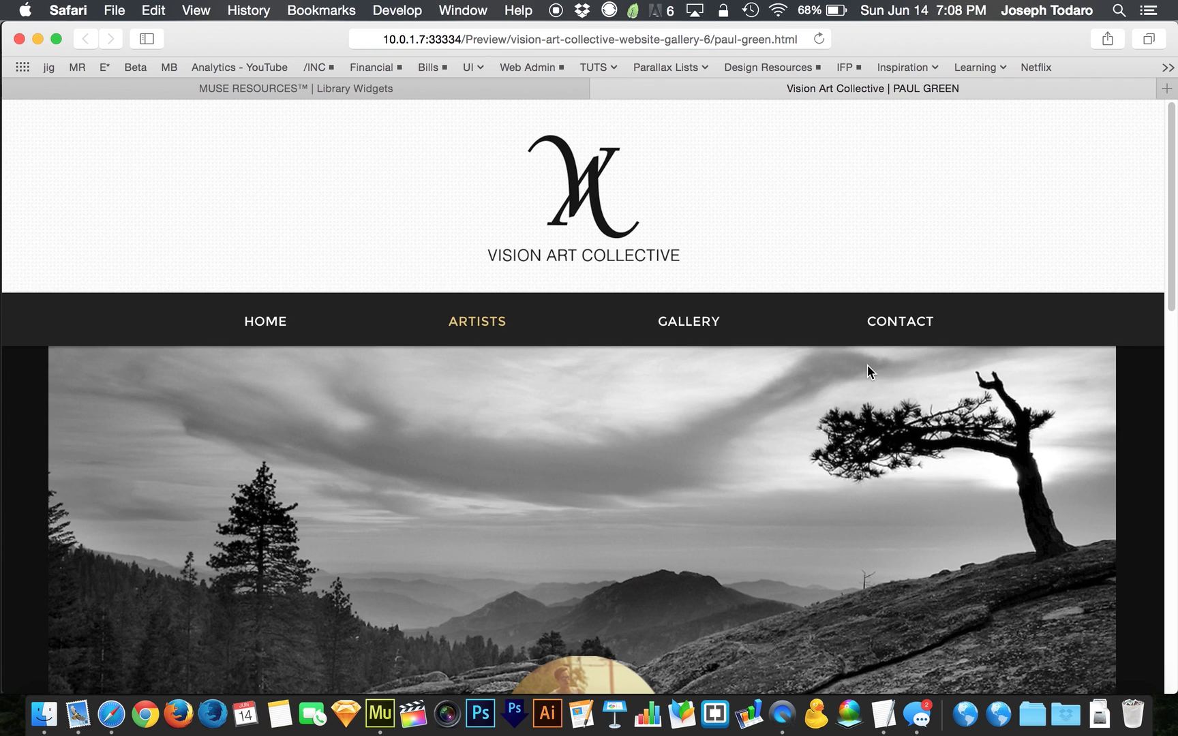
- Test right-clicking at several spots on the Paul Green preview, then open the Web Inspector
scroll(867, 369, down, 10)
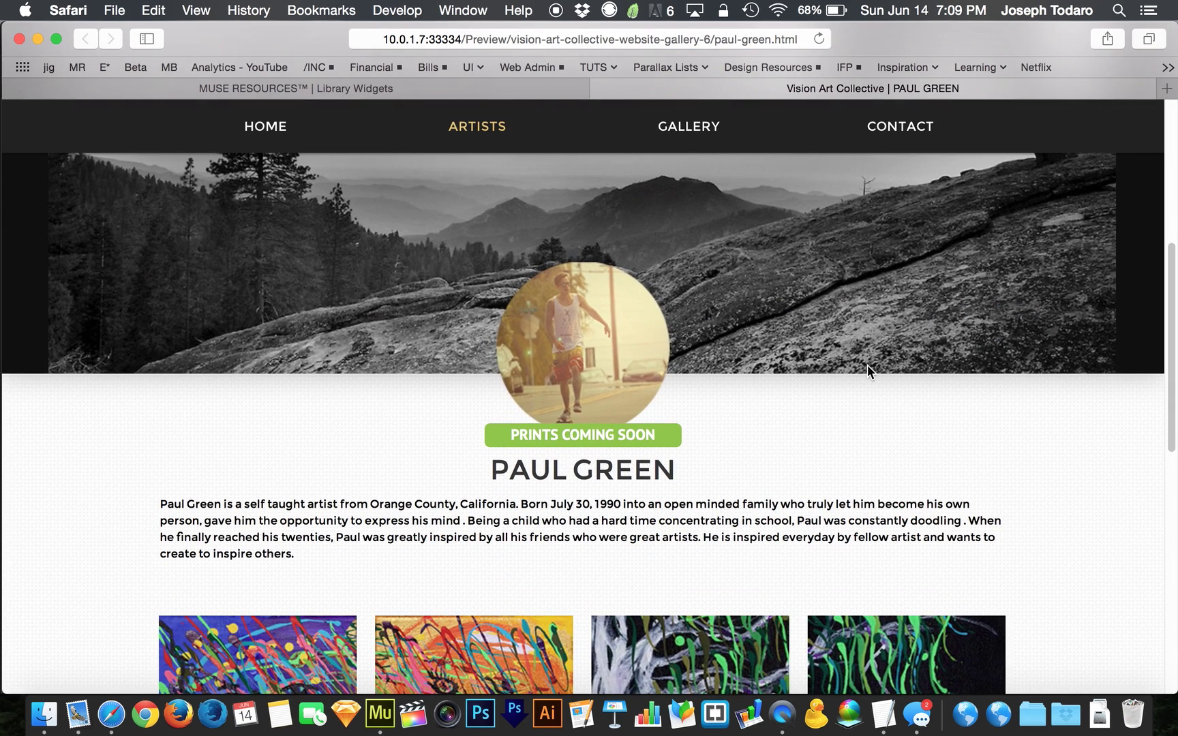
right_click(763, 386)
right_click(731, 379)
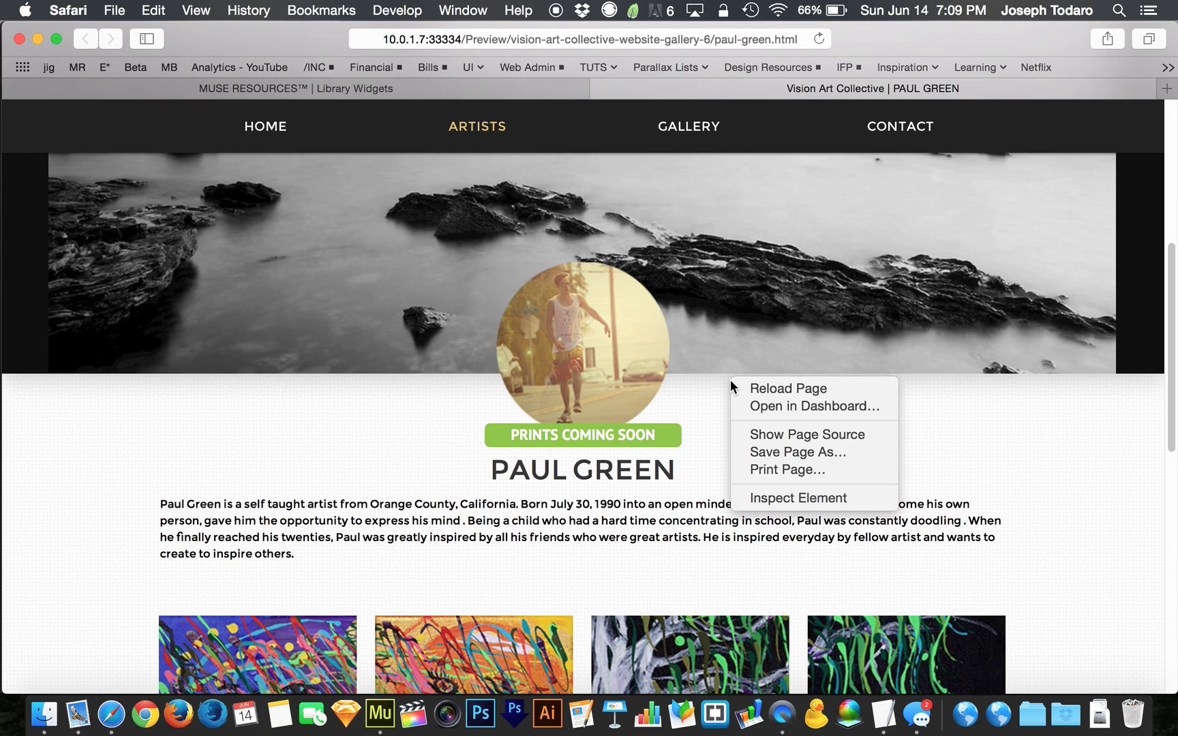
right_click(1037, 375)
right_click(776, 378)
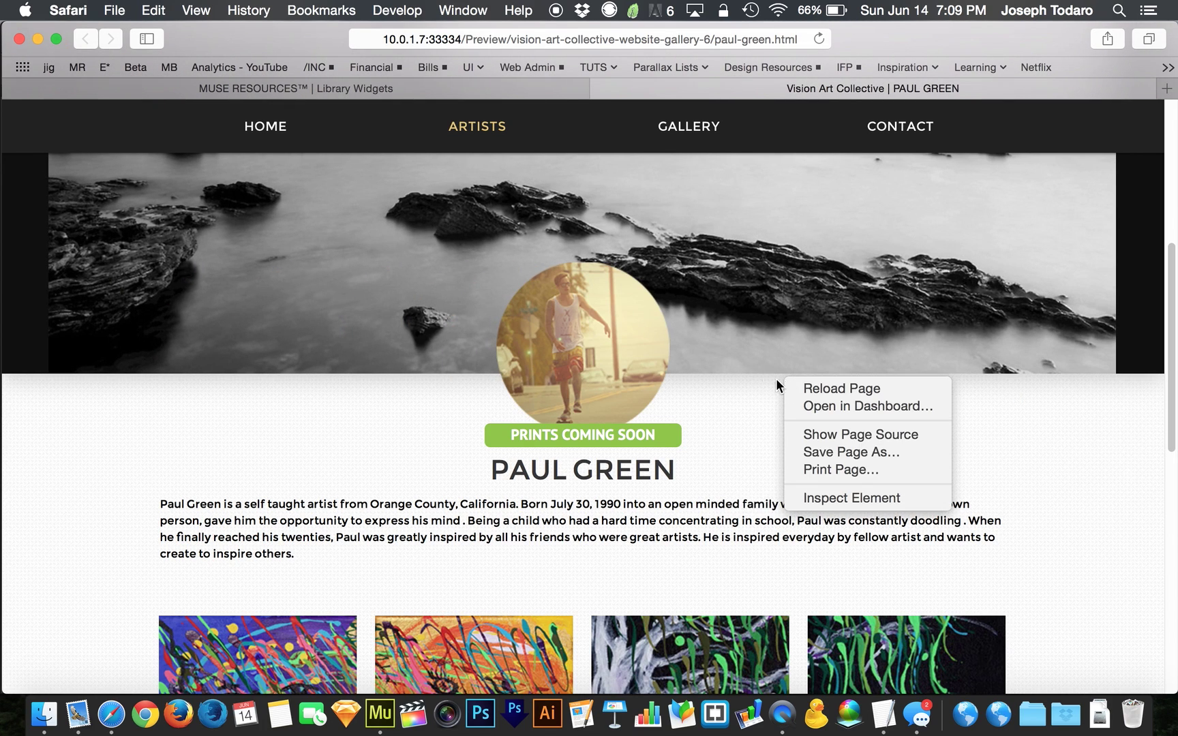
right_click(701, 395)
click(950, 398)
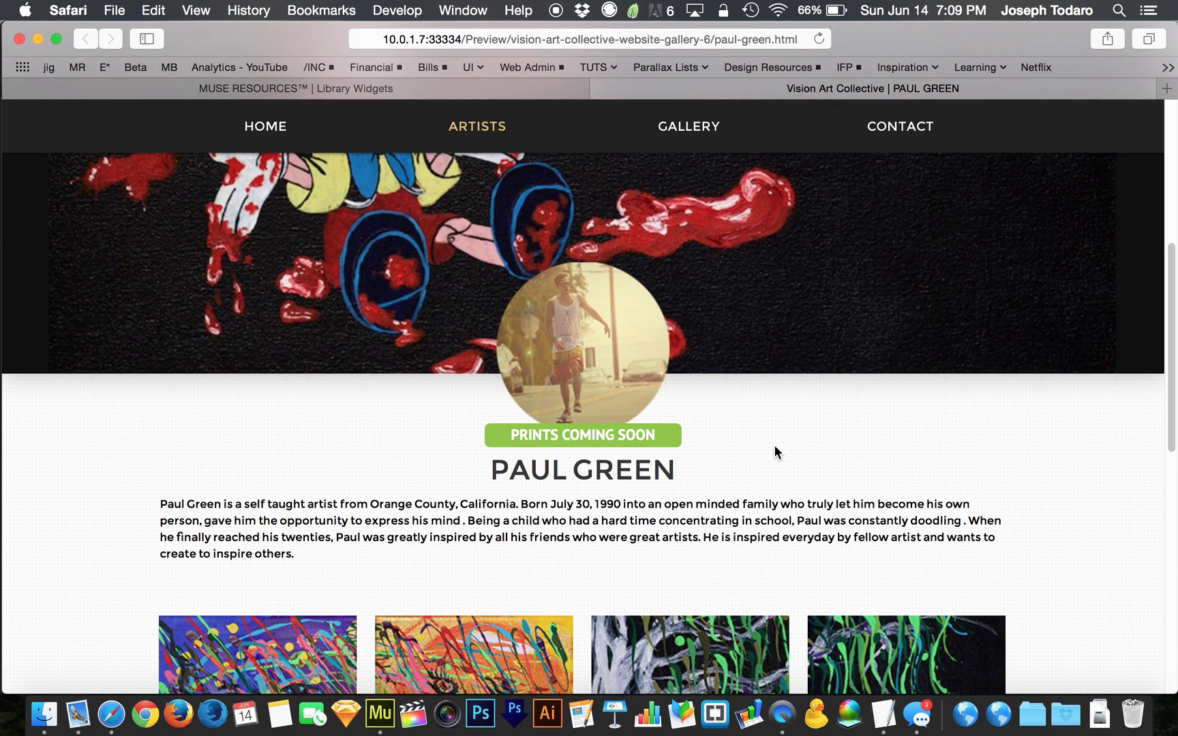
key(super+alt+i)
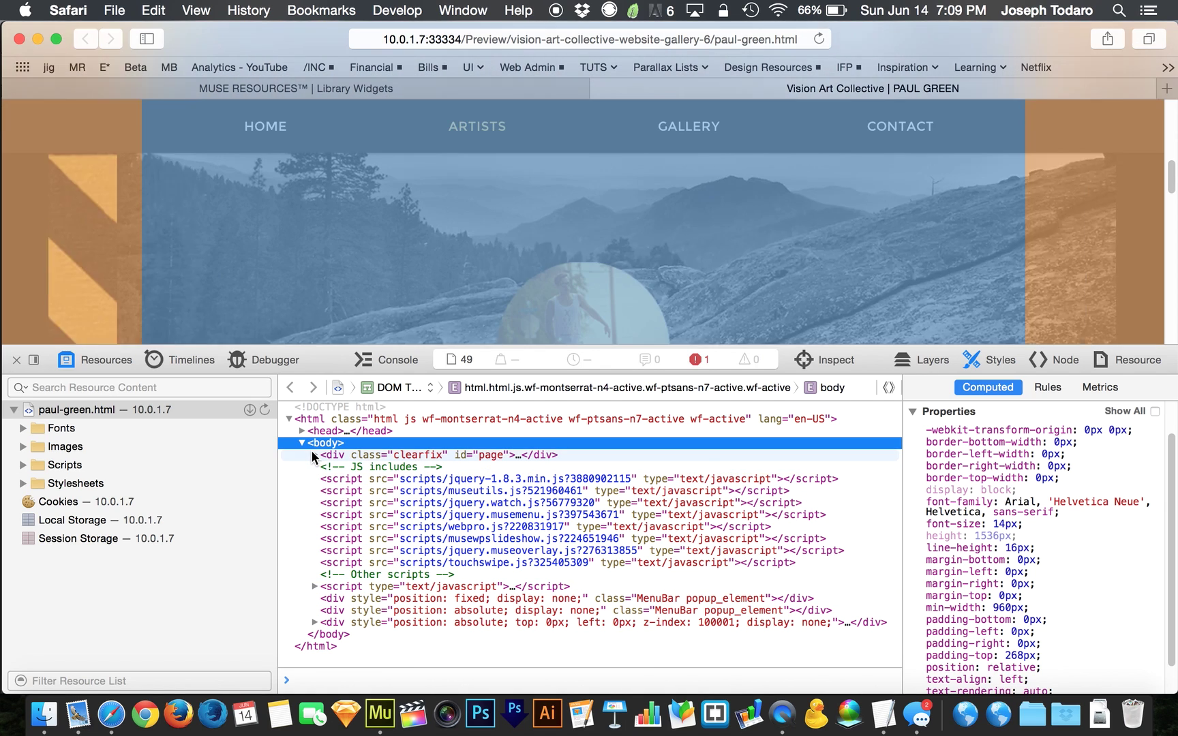
- Expand the page, position_content, u5162-bw and pu5116 nodes in the DOM tree
click(311, 450)
click(328, 479)
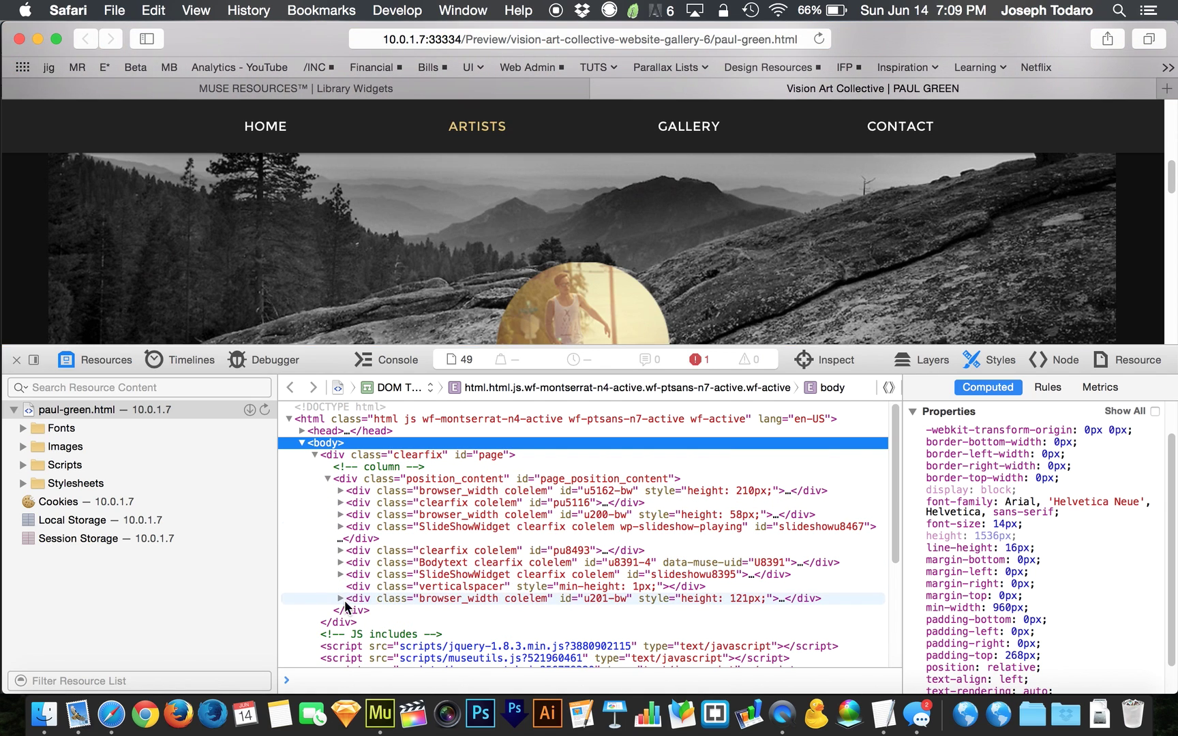
click(340, 491)
click(340, 527)
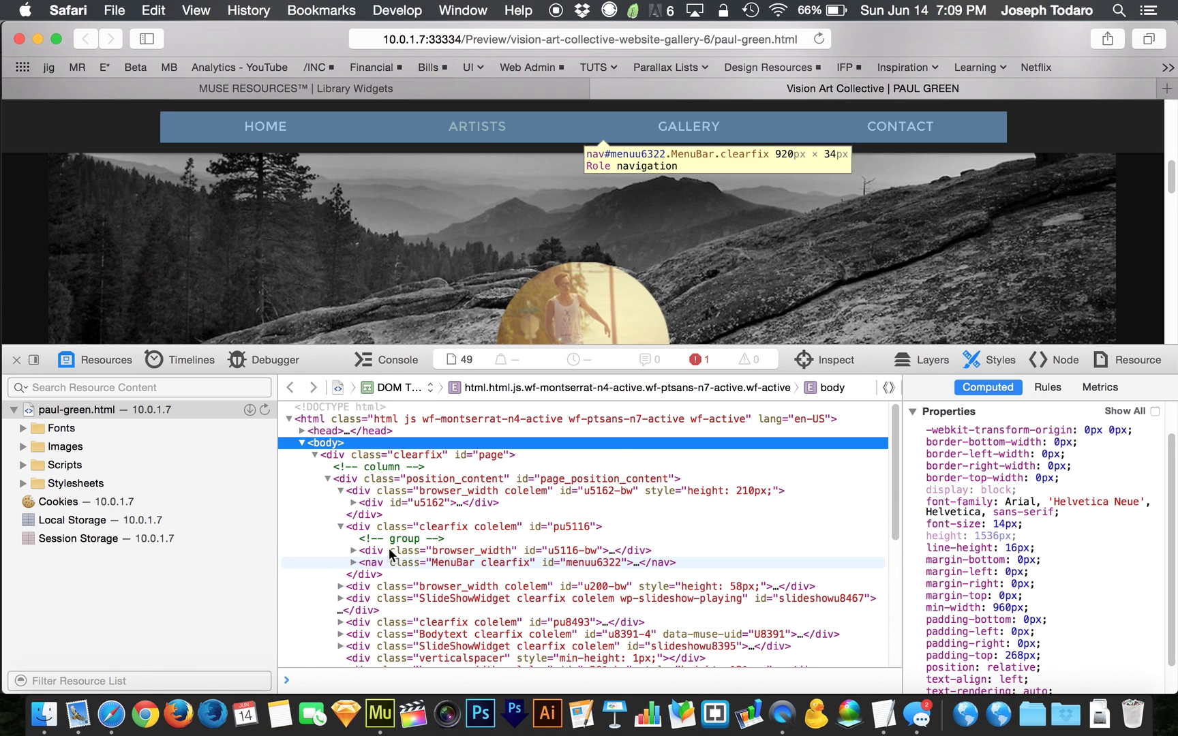
- Scroll through the page's script includes, then close the Web Inspector
scroll(515, 529, down, 2)
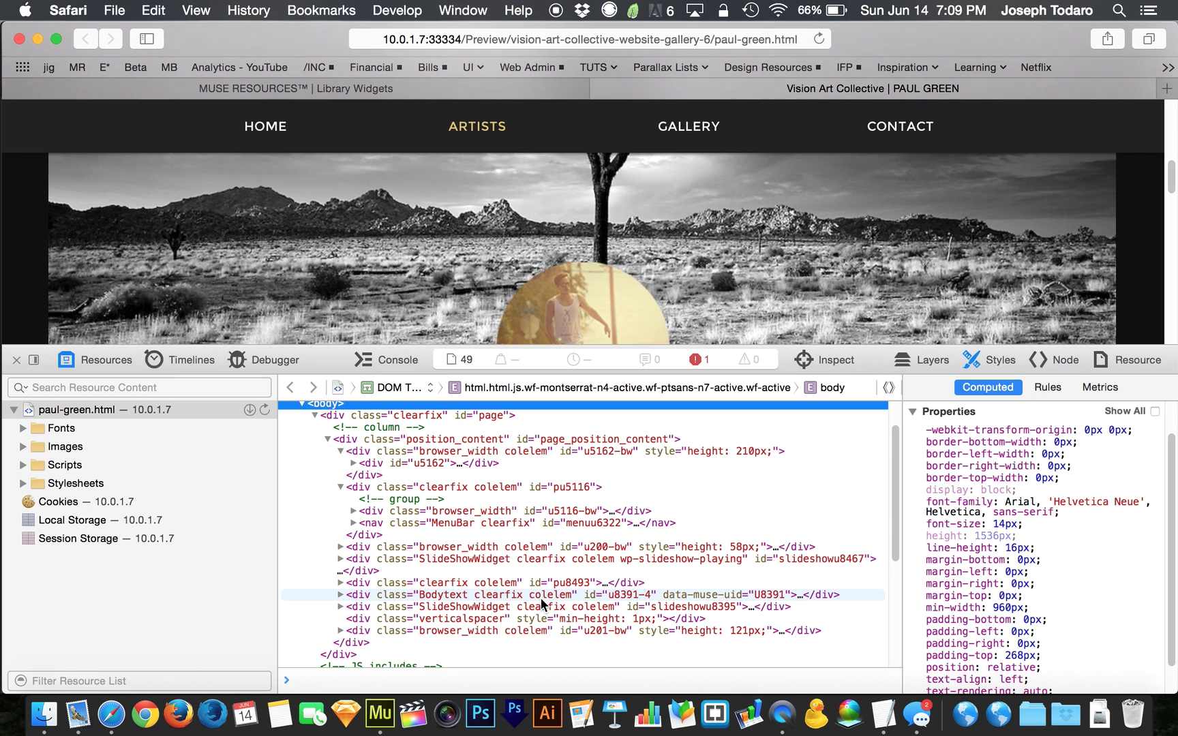
scroll(535, 592, down, 10)
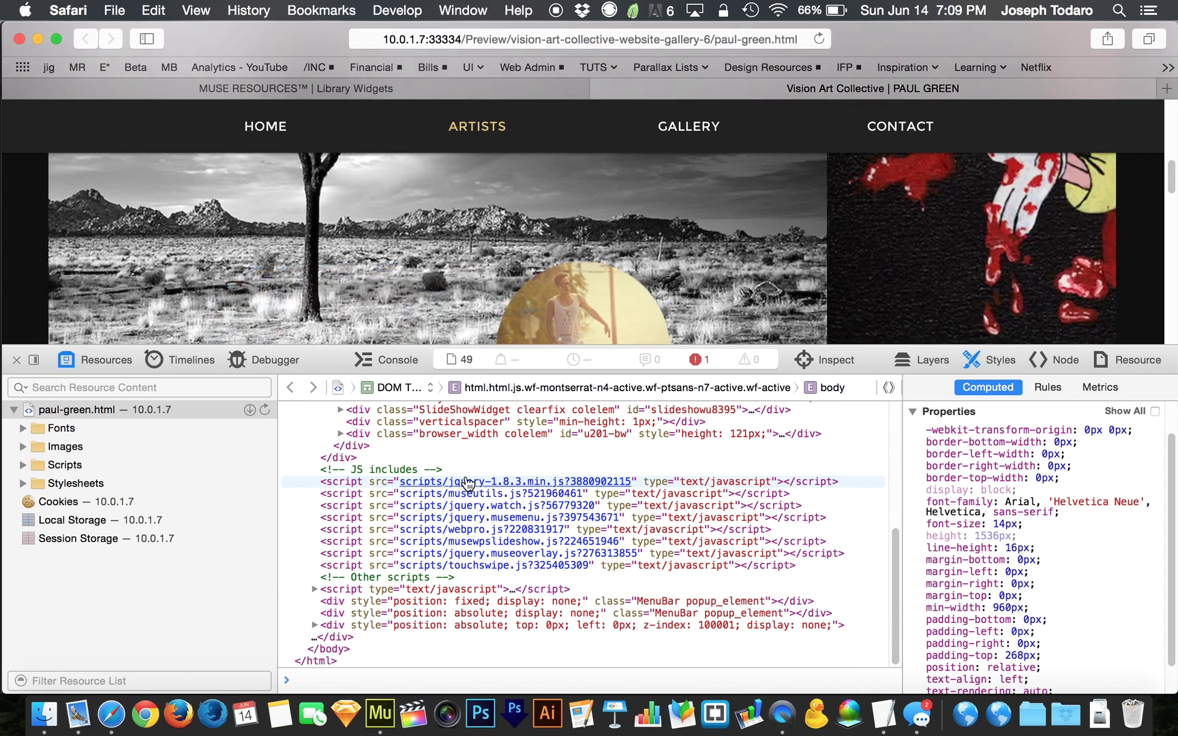
scroll(490, 493, up, 1)
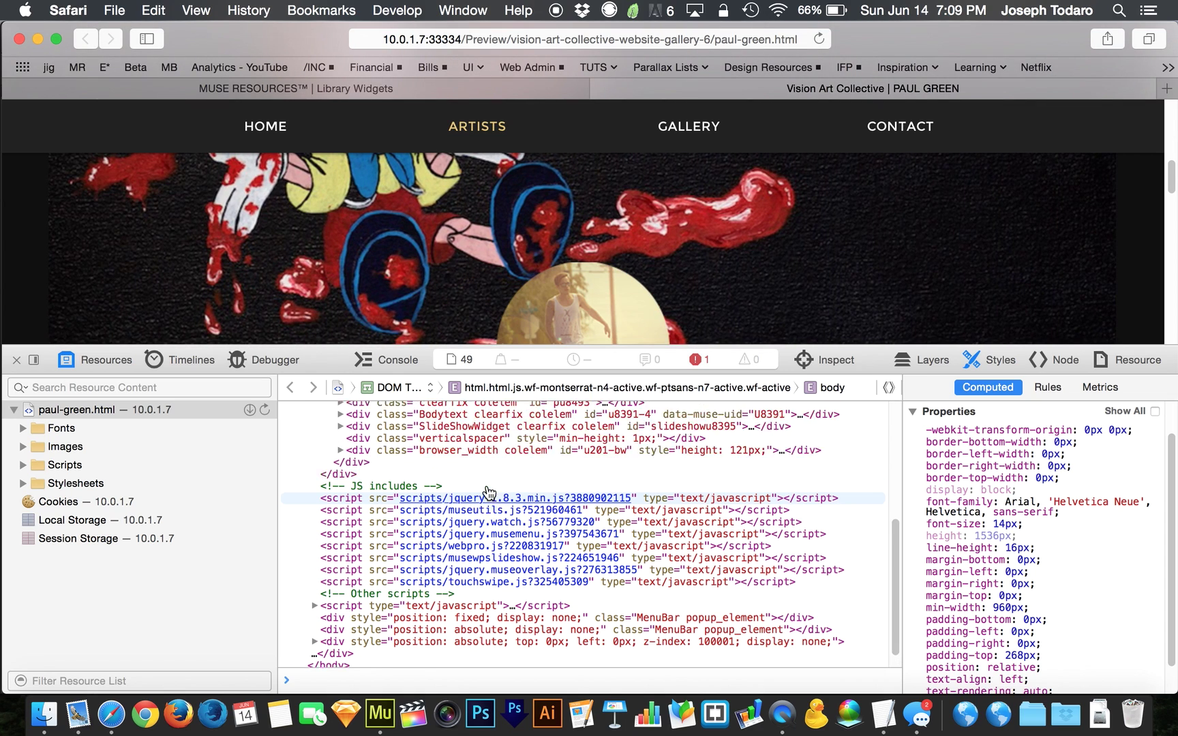
scroll(489, 492, up, 5)
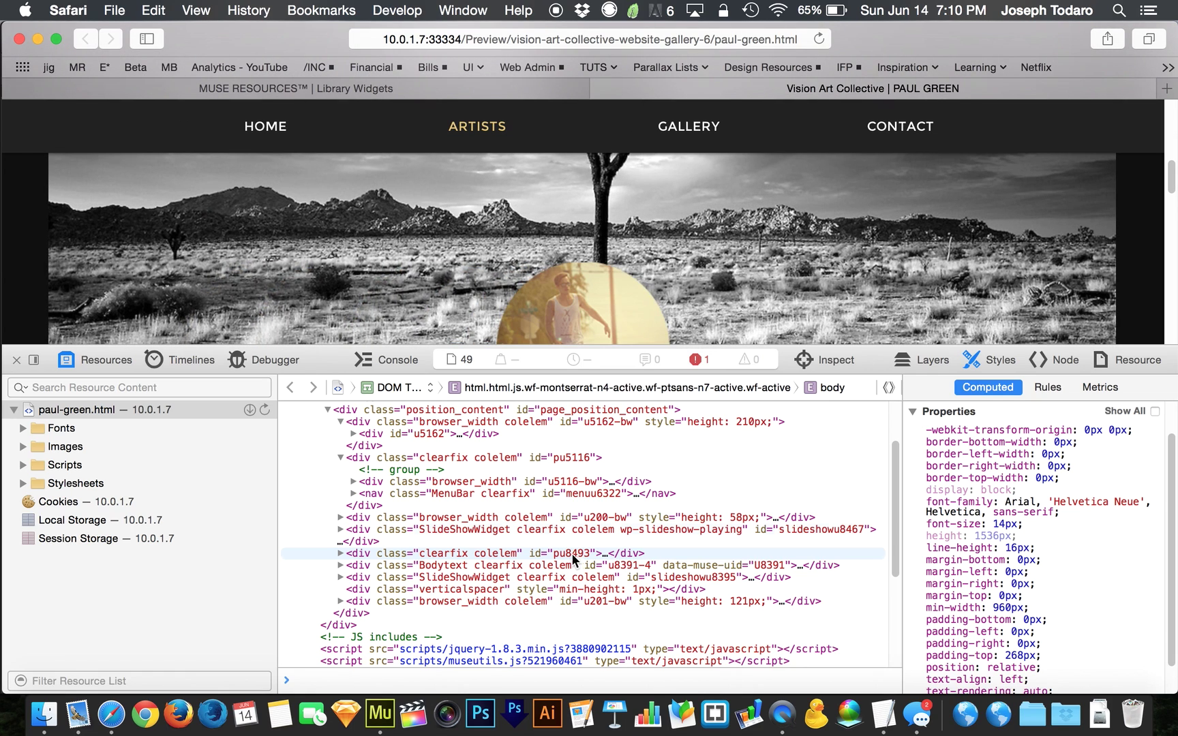
click(17, 359)
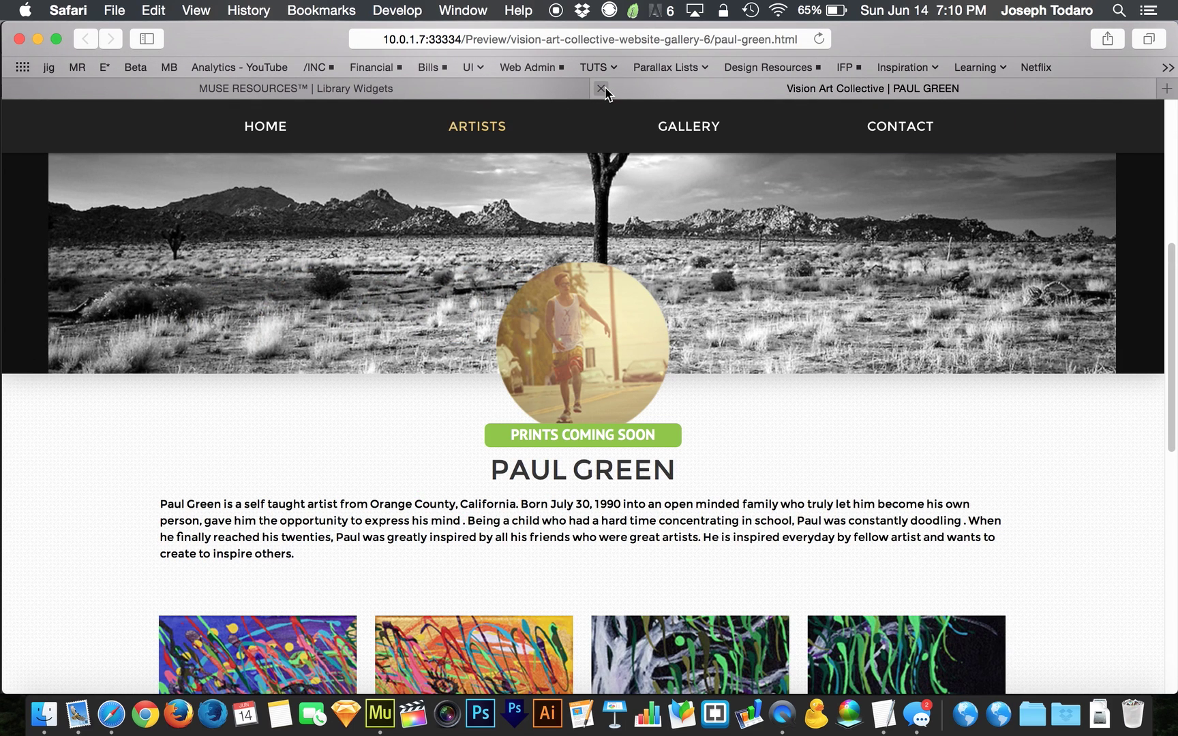
- Close the Safari preview and delete the Embedded HTML element from the Muse page
click(604, 88)
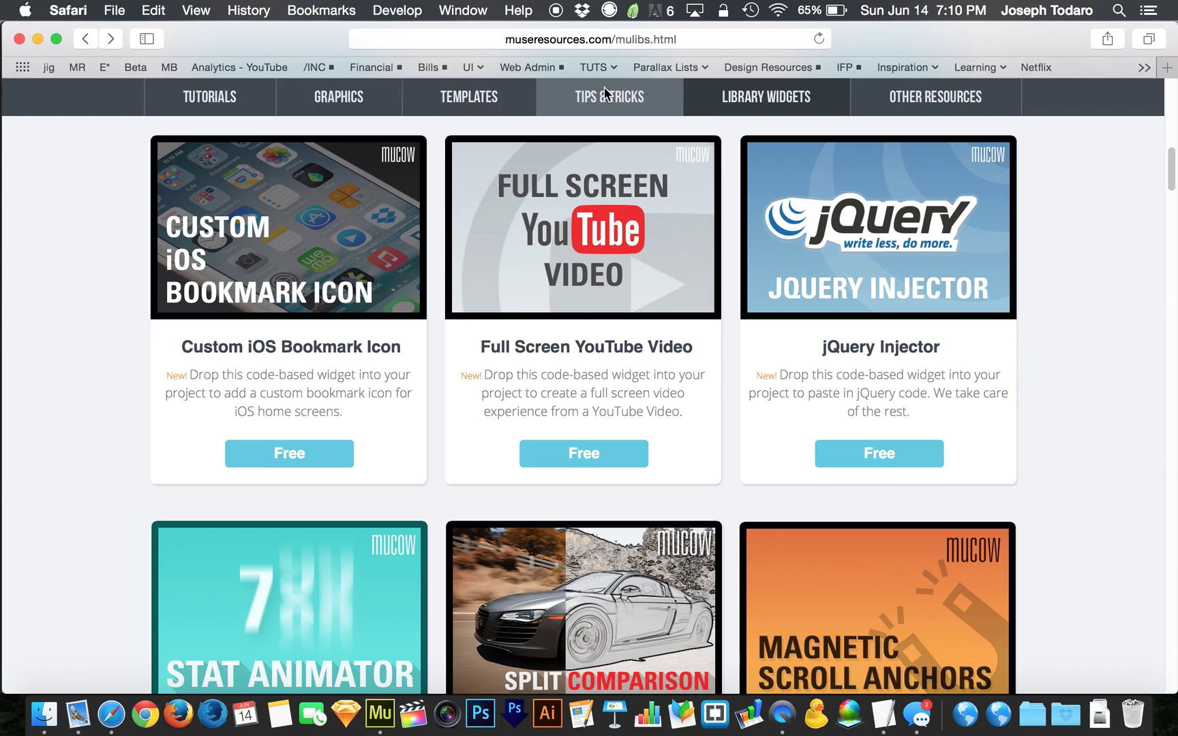
click(18, 40)
click(730, 349)
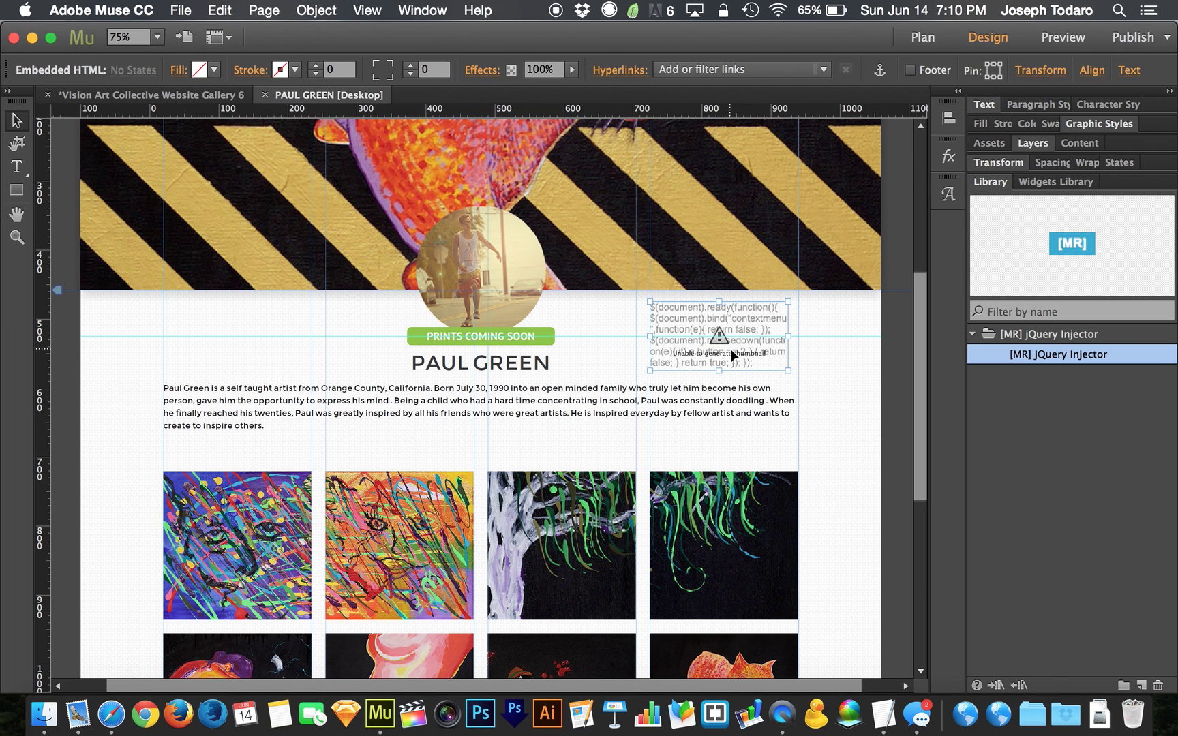
click(730, 352)
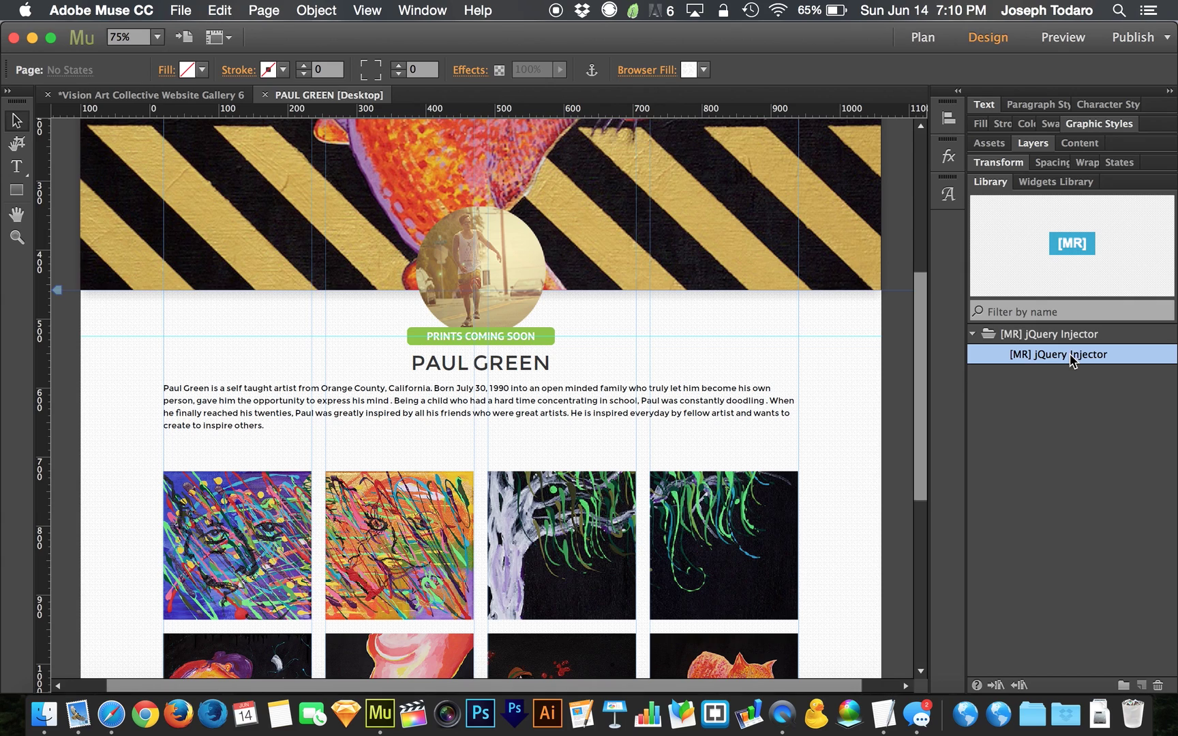
- Place an [MR] jQuery Injector widget beside PRINTS COMING SOON and paste the code into jQuery Code
drag(1072, 360, 644, 330)
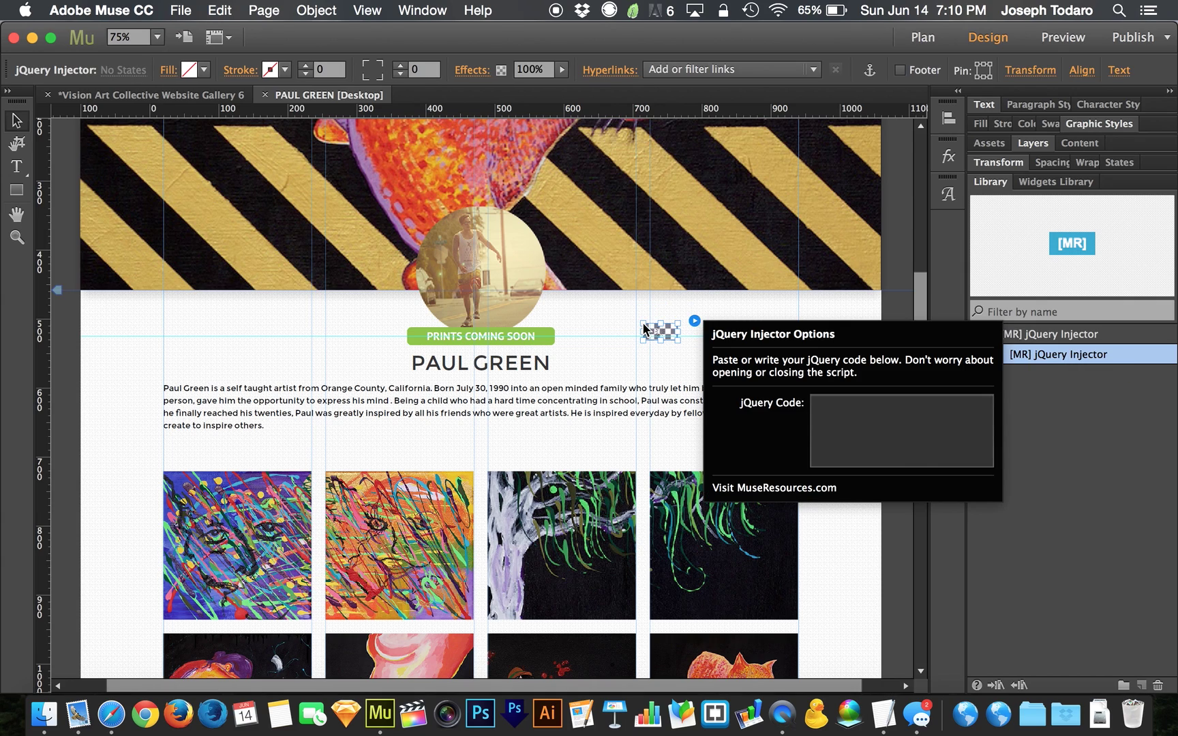
click(868, 450)
key(super+v)
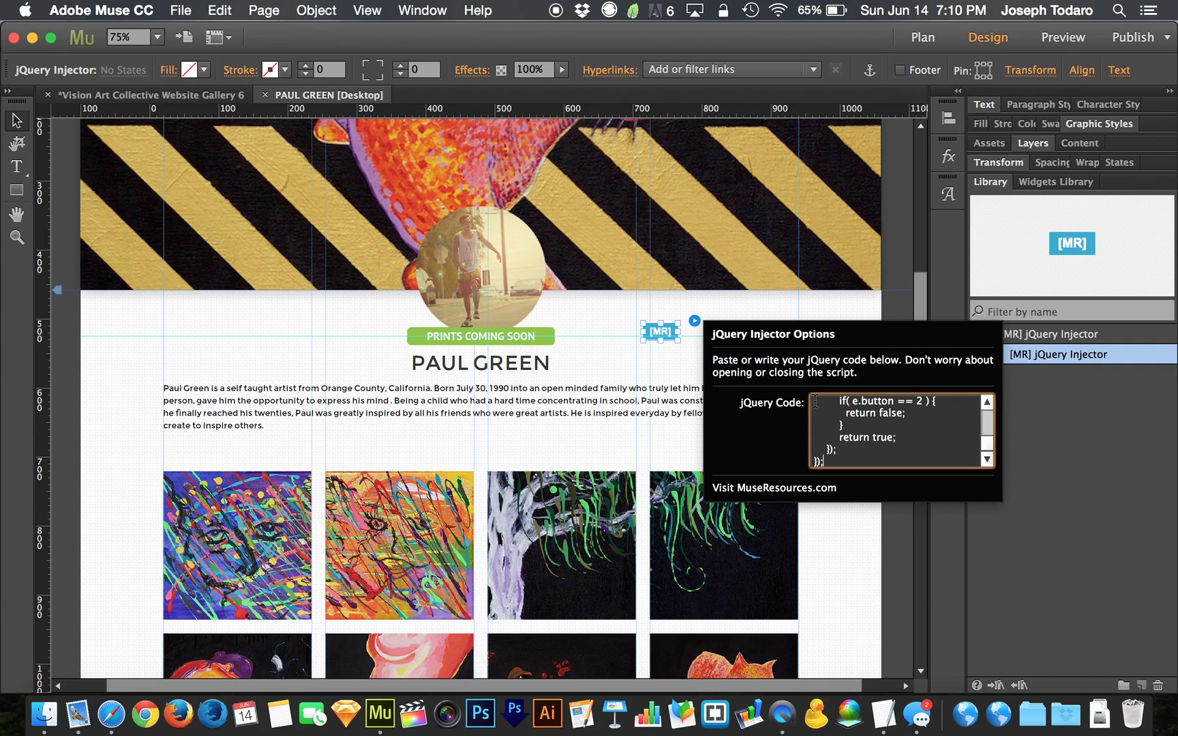
key(super+a)
click(902, 440)
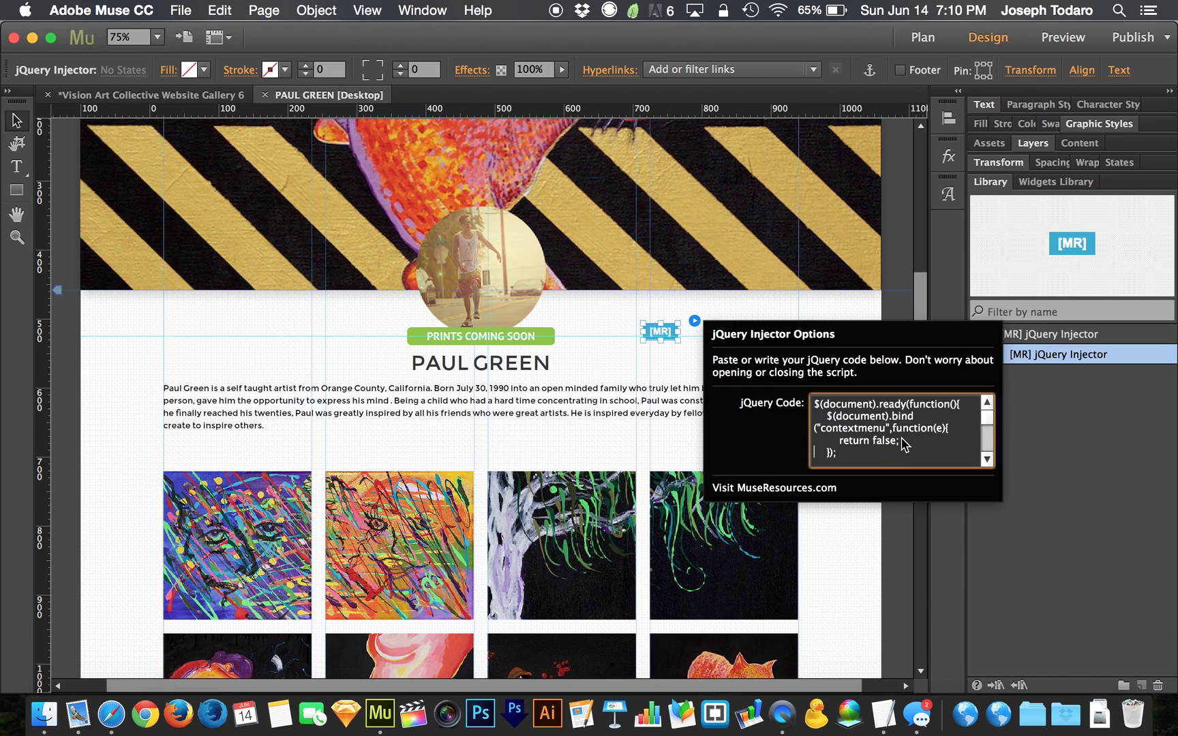
- Review the pasted script to its end, then close the widget options
scroll(904, 445, down, 1)
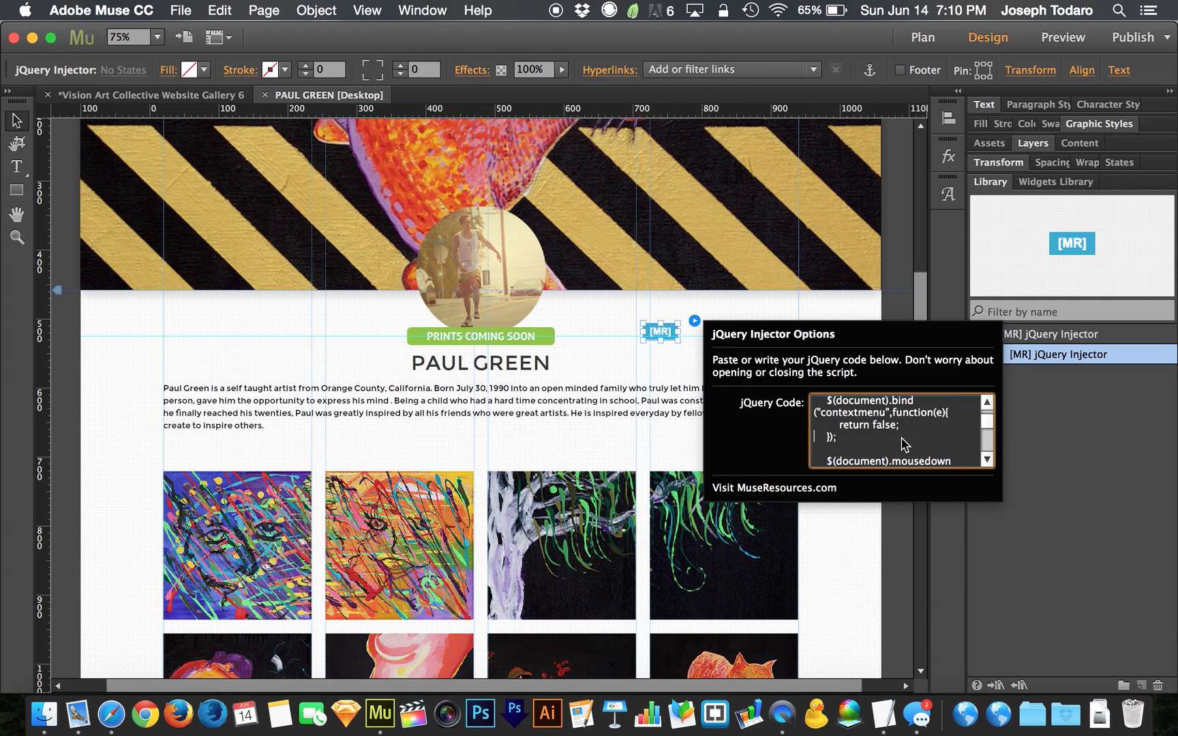
drag(903, 447, 861, 471)
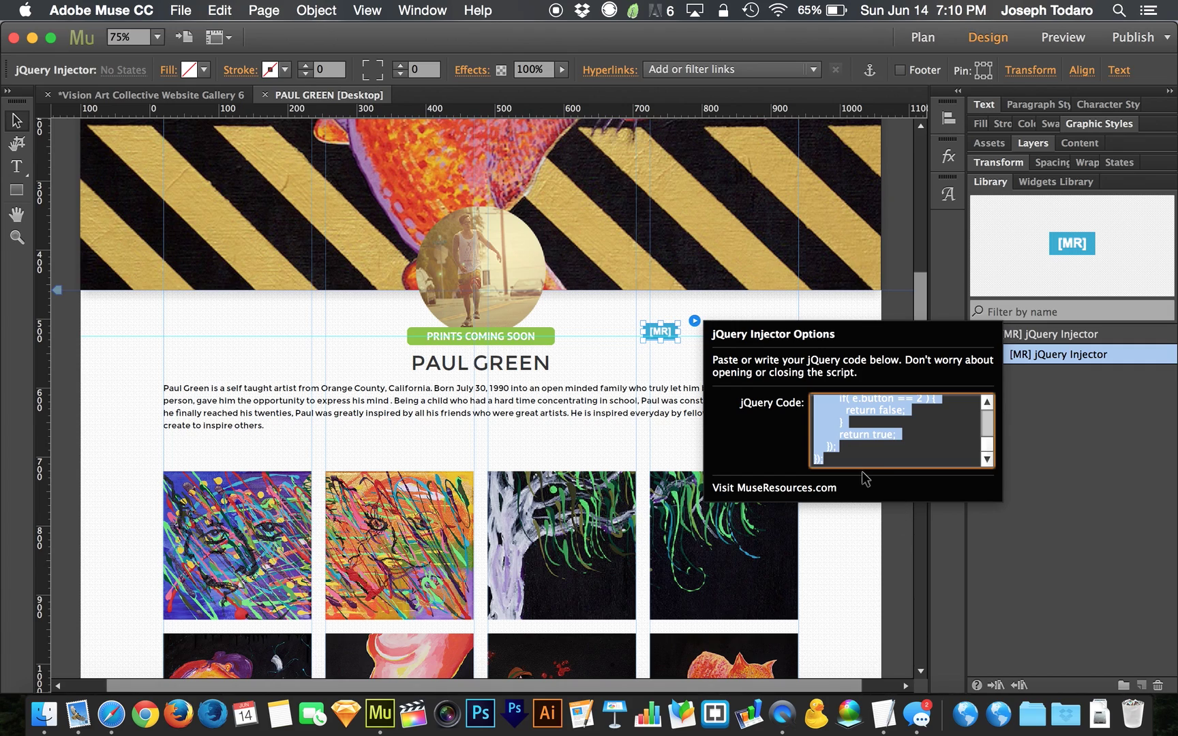
click(858, 467)
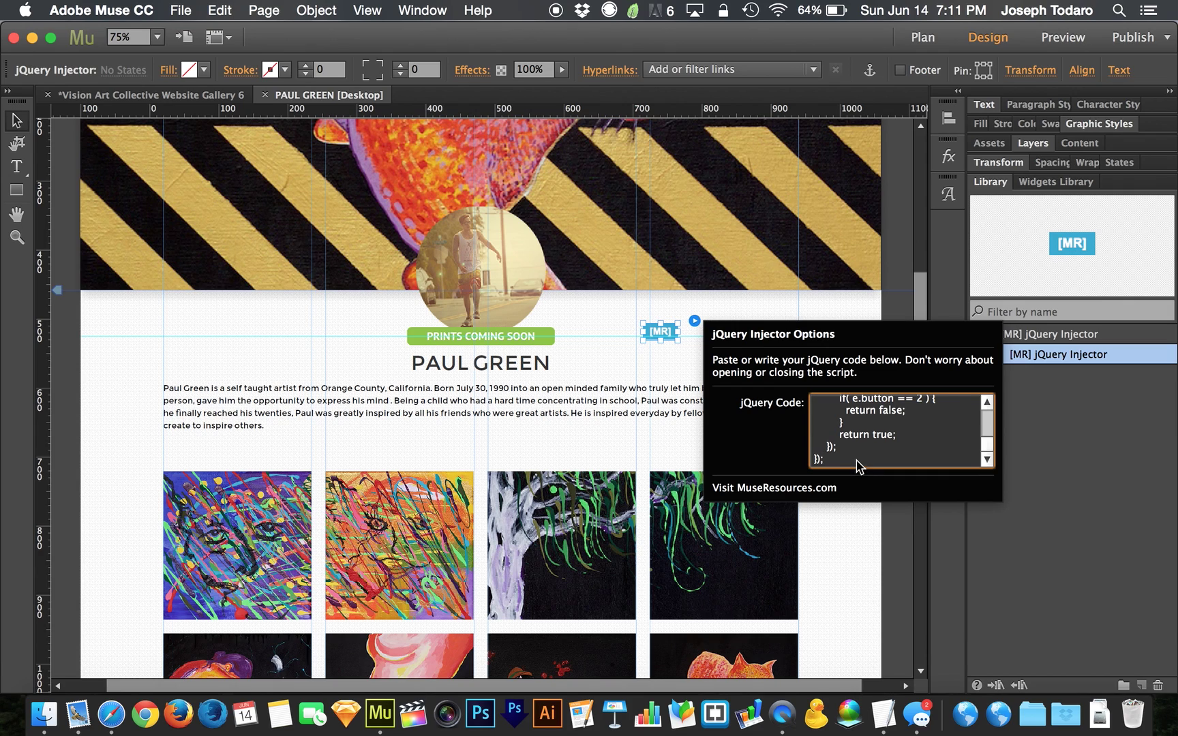
key(super+a)
click(906, 454)
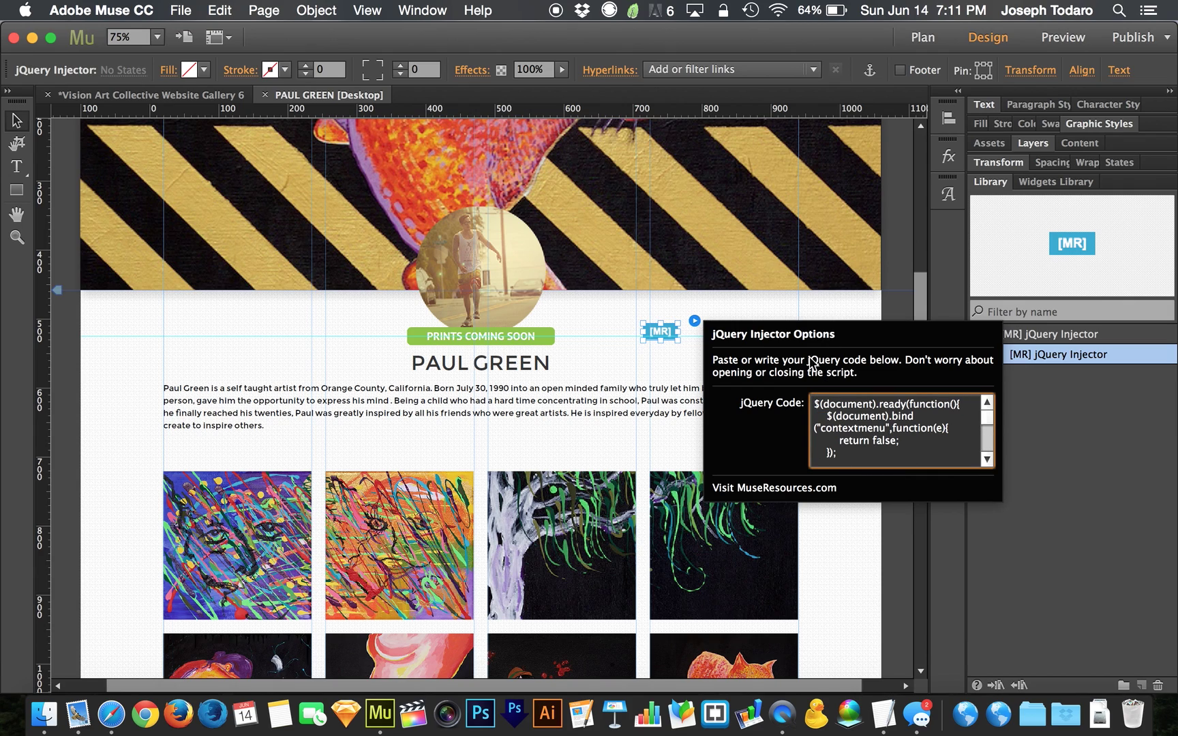
click(734, 309)
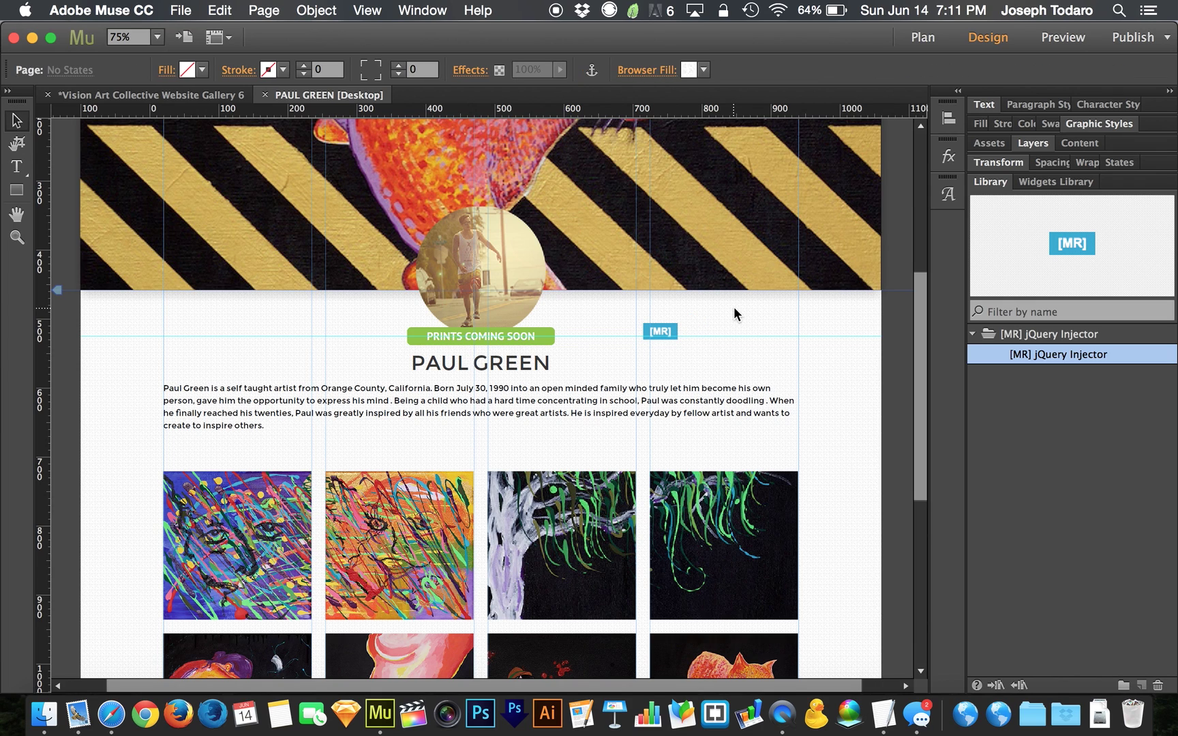
- Export a fresh Safari preview of the Paul Green page with the jQuery Injector widget
key(super+shift+e)
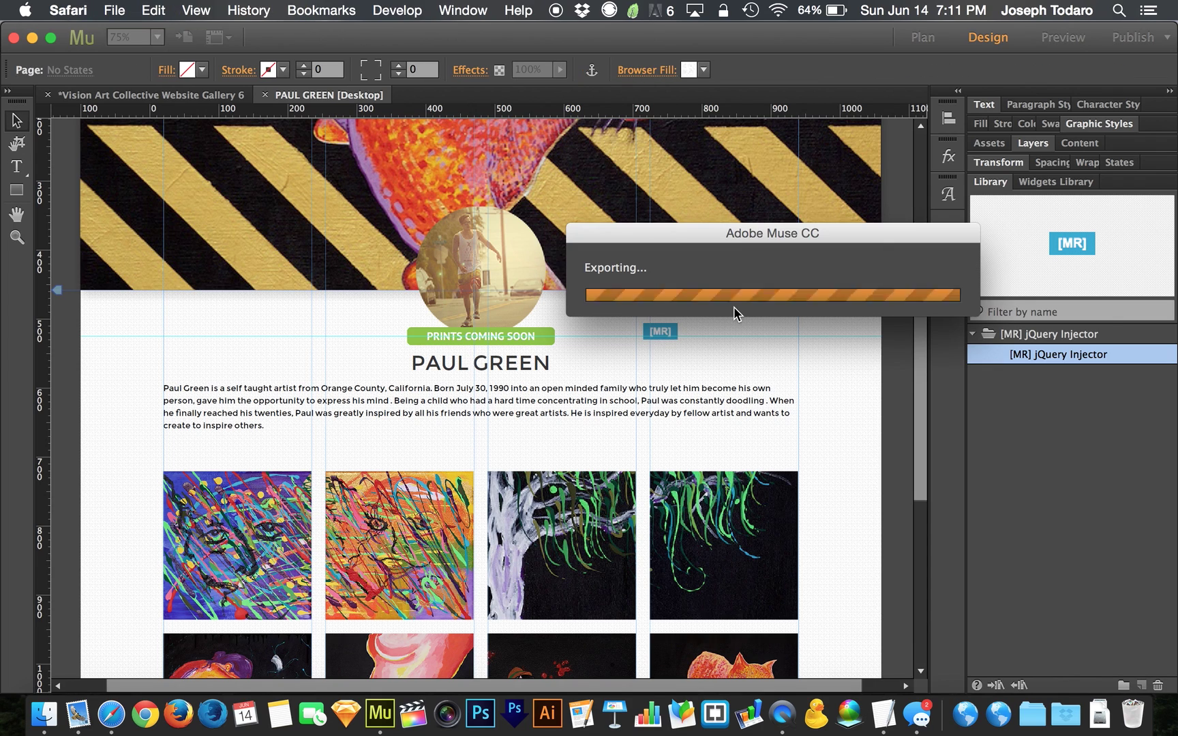
scroll(734, 307, down, 5)
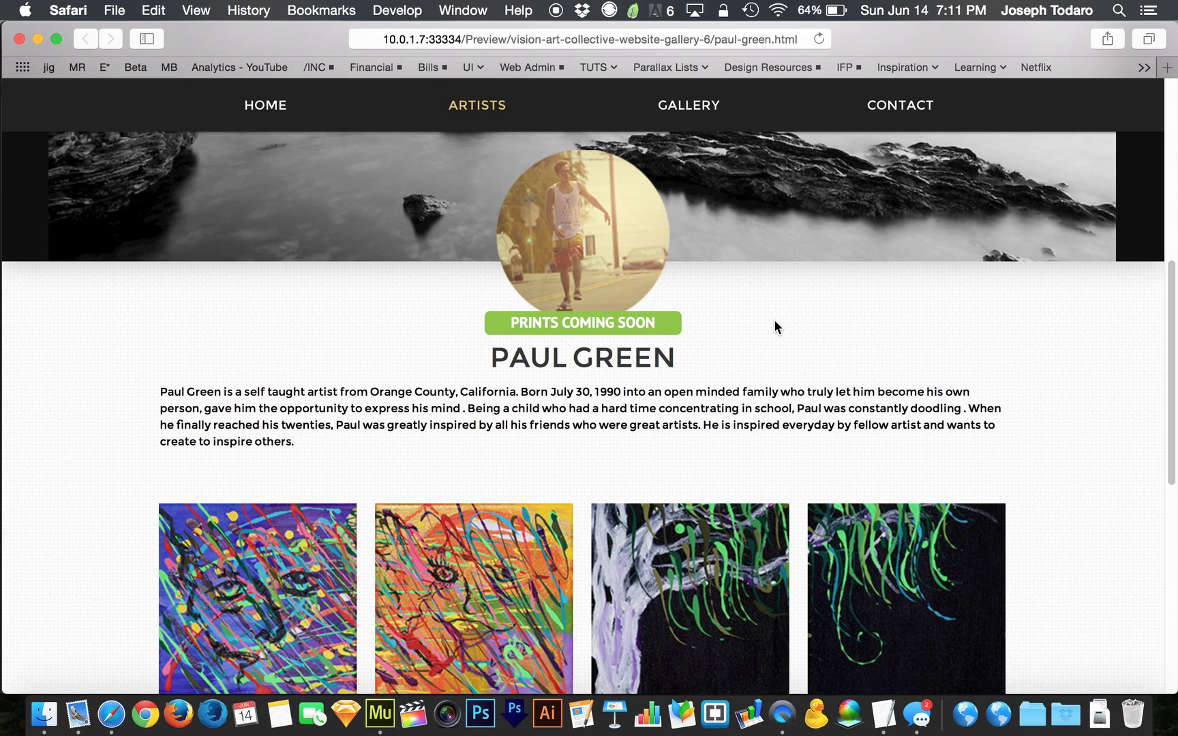
key(alt+super+i)
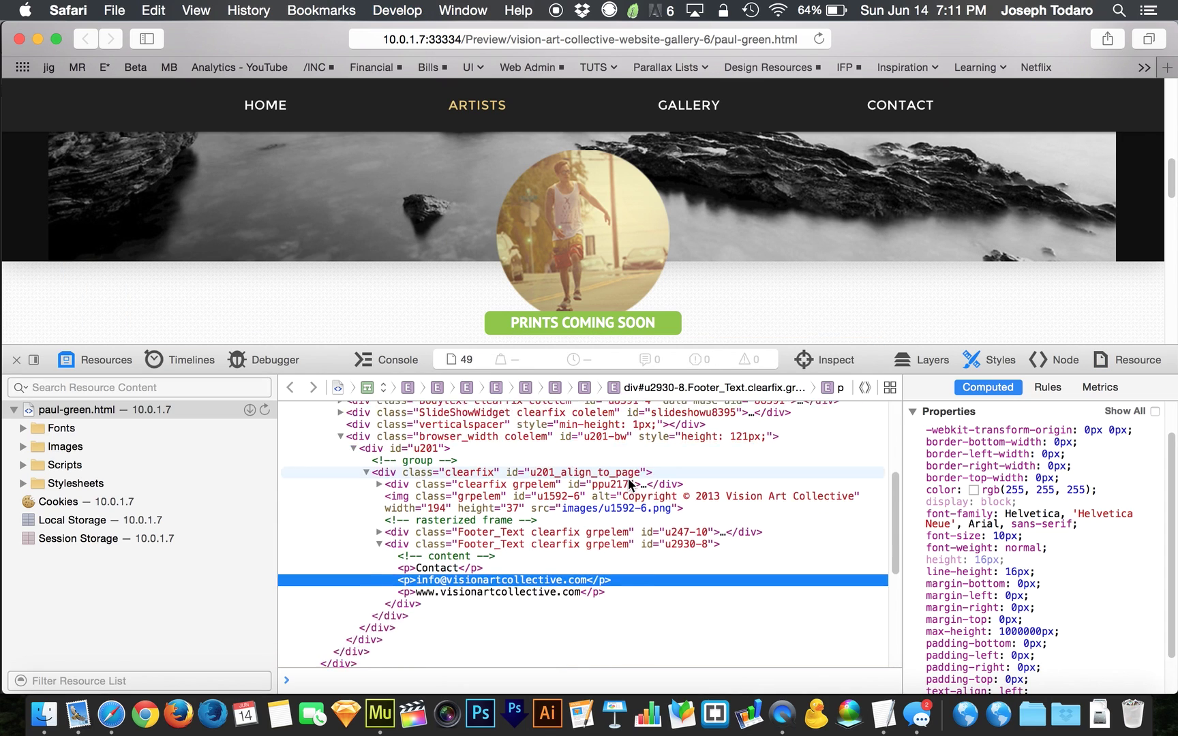
scroll(627, 481, down, 5)
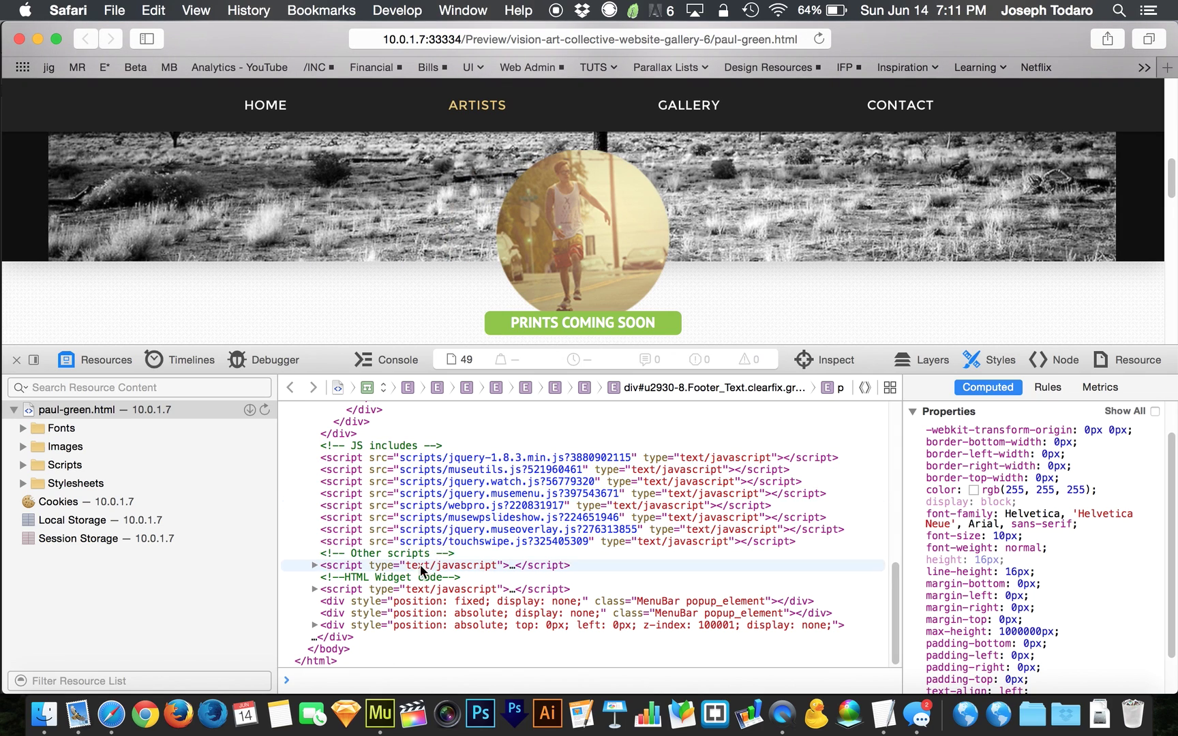
click(314, 589)
scroll(482, 537, down, 3)
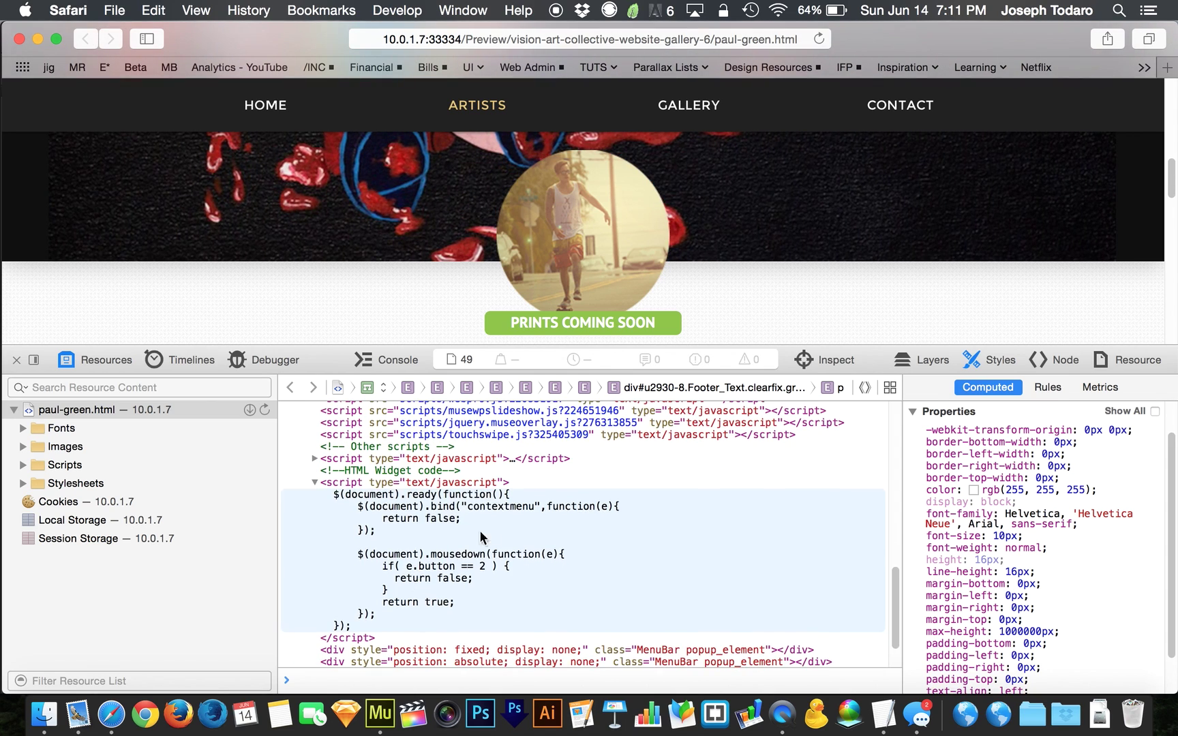
scroll(481, 537, up, 3)
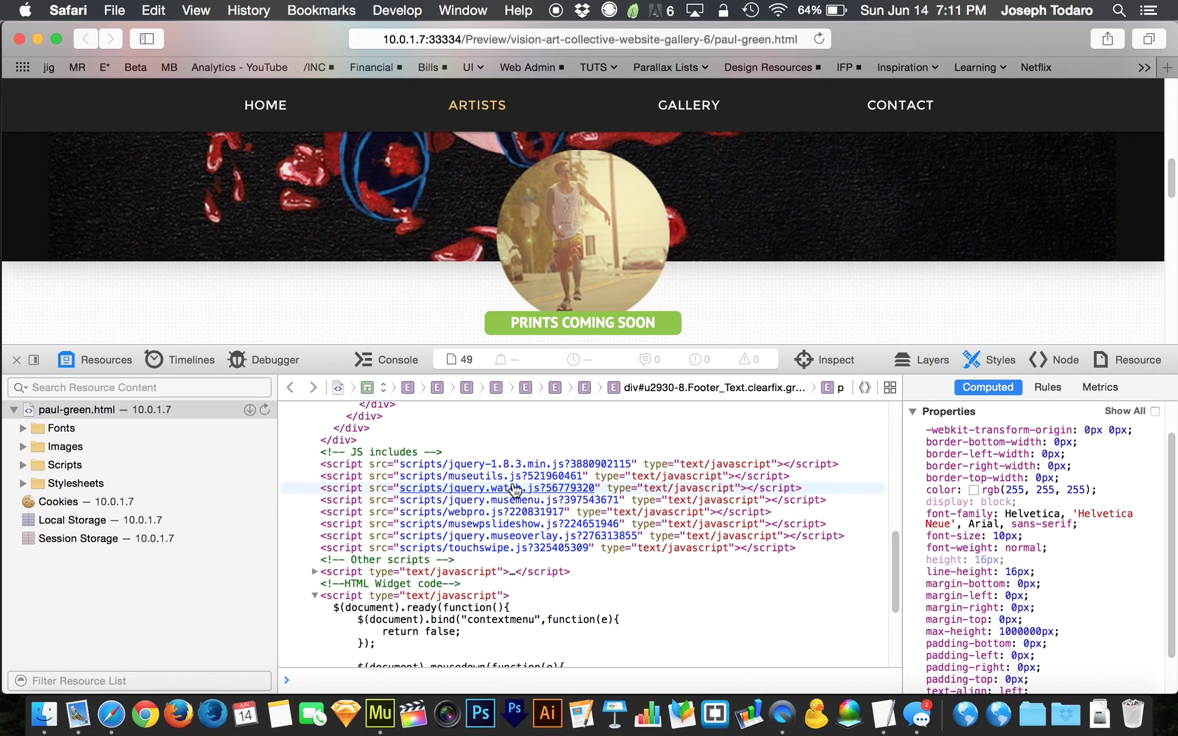
scroll(467, 587, down, 3)
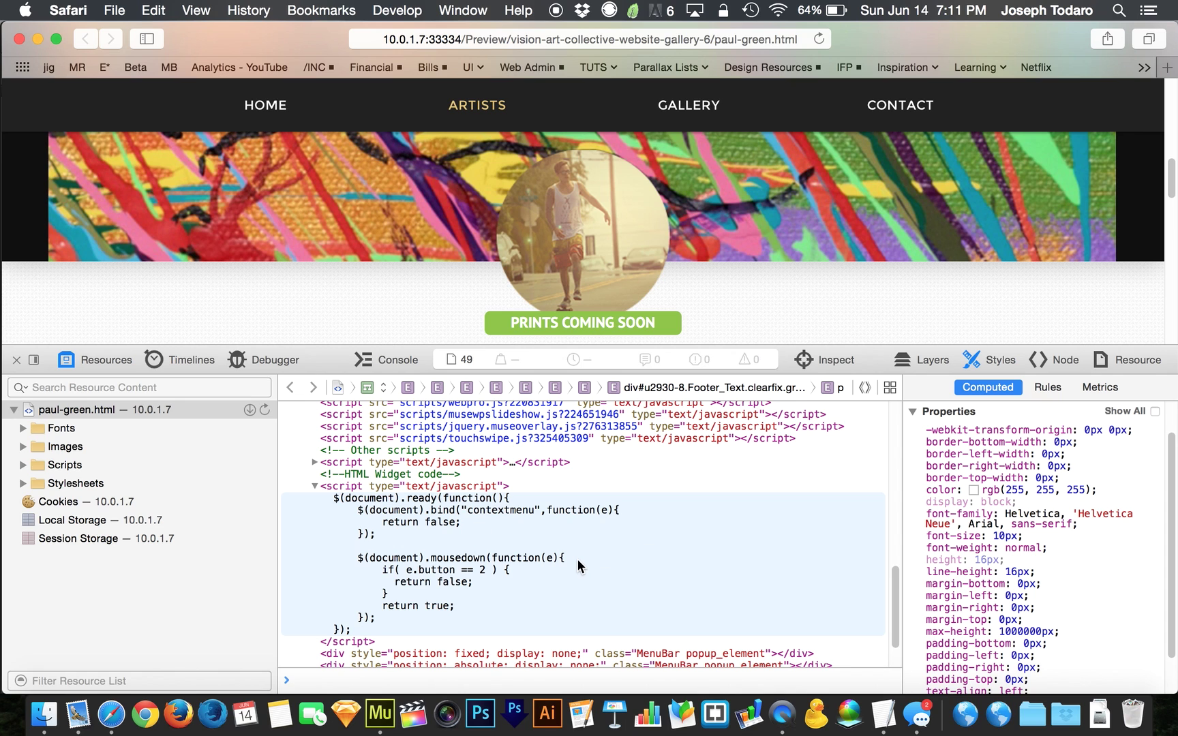
scroll(576, 558, up, 5)
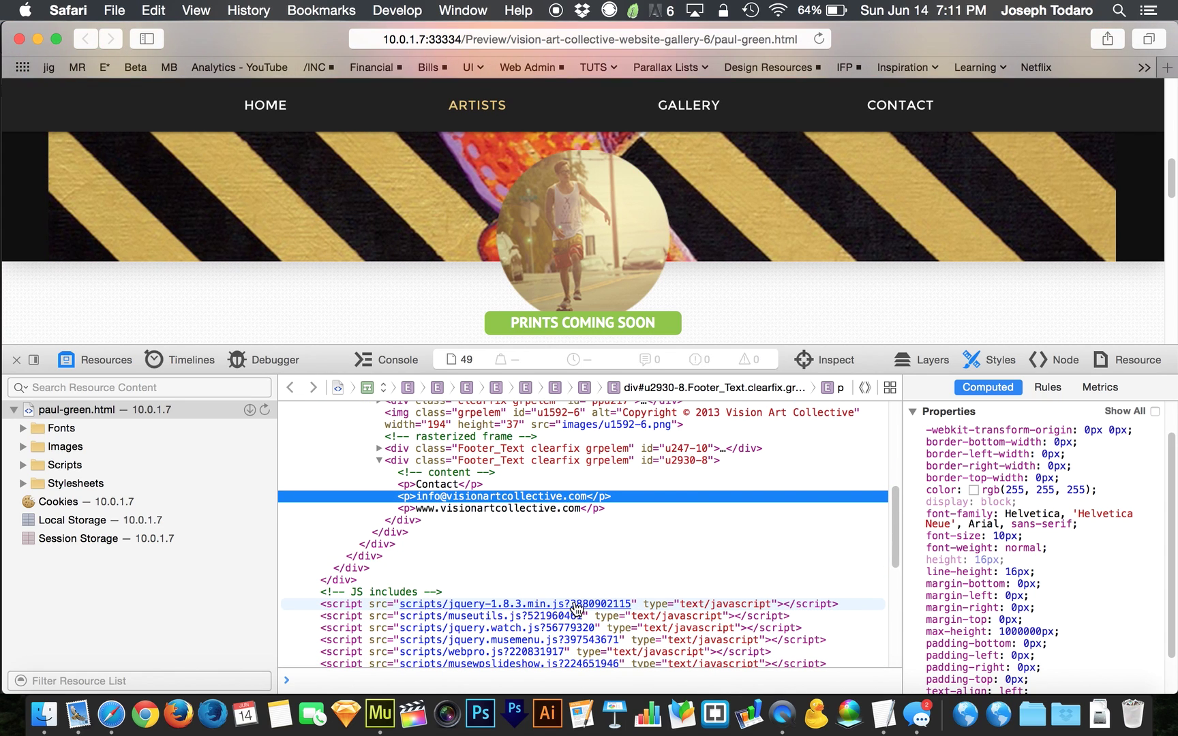
scroll(576, 607, up, 10)
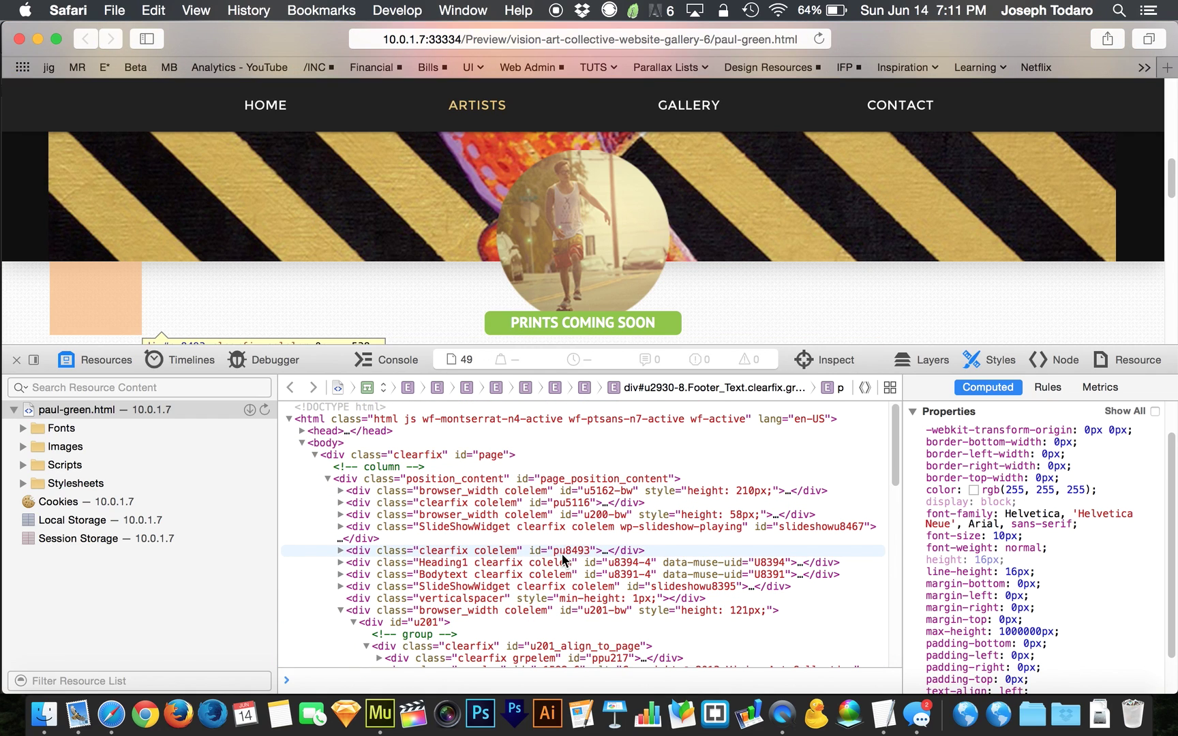
scroll(561, 553, down, 15)
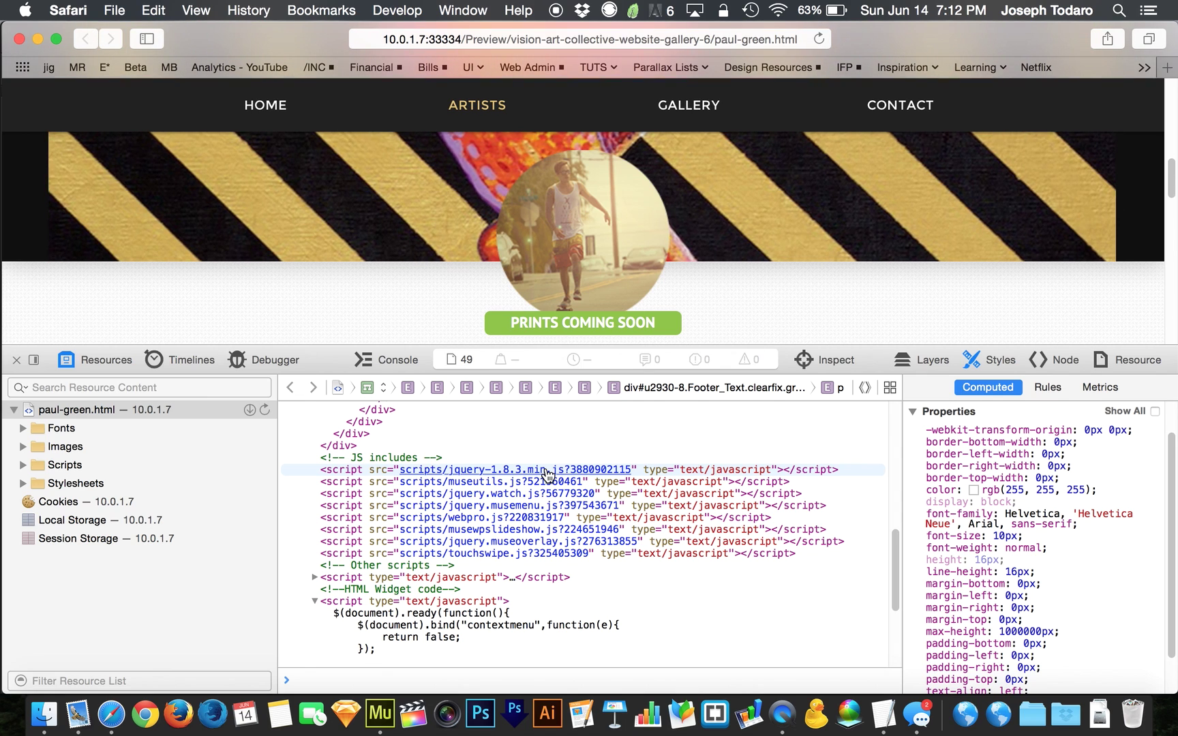
- Scroll the Elements panel to the HTML Widget script blocking contextmenu and e.button == 2 clicks
scroll(545, 473, up, 15)
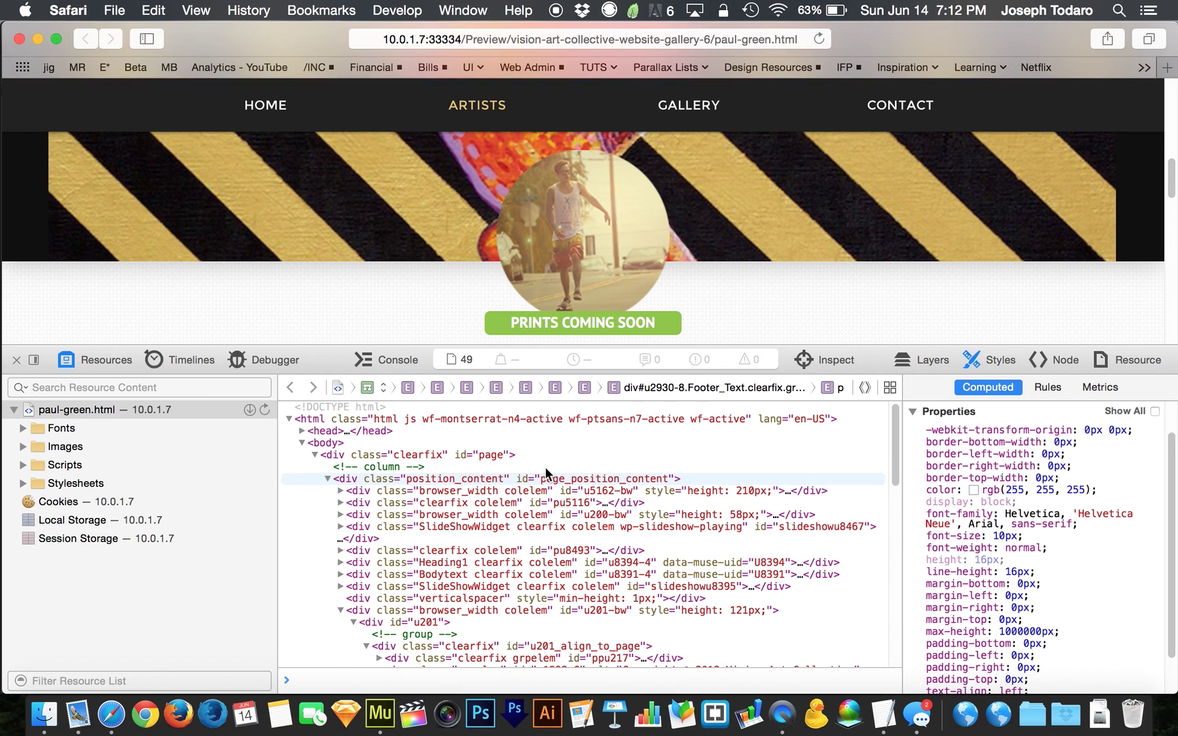
scroll(555, 529, down, 15)
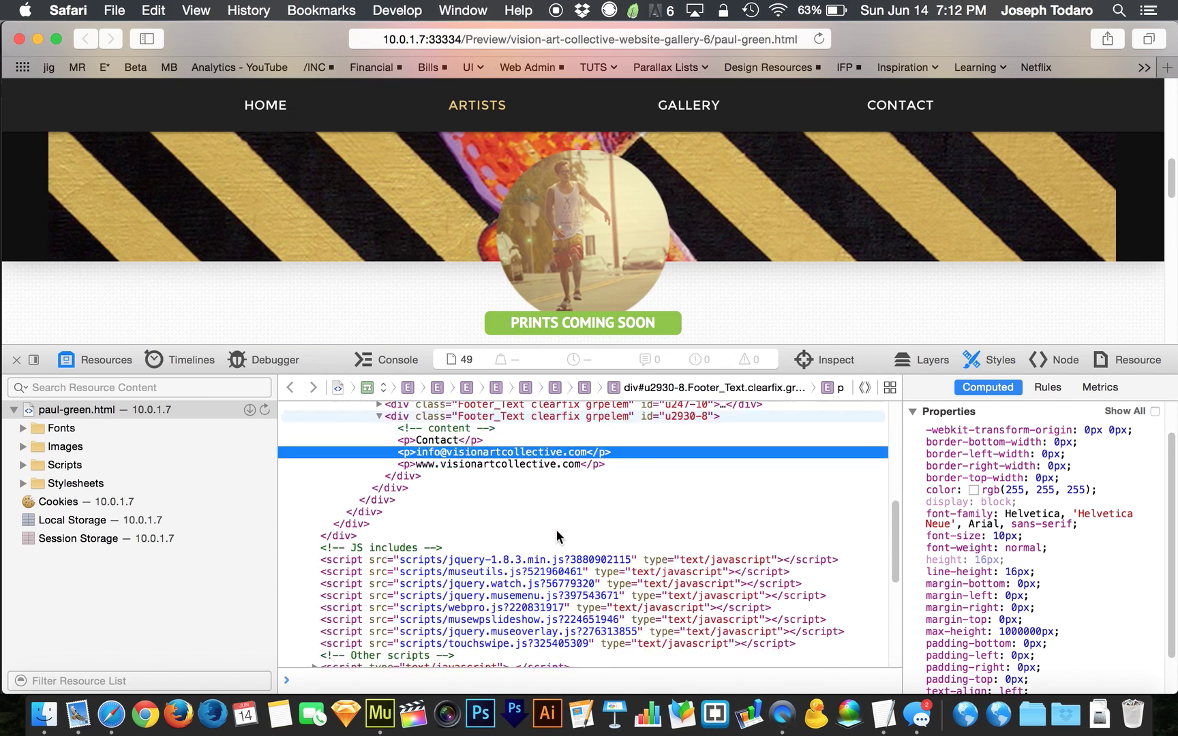
scroll(560, 538, up, 2)
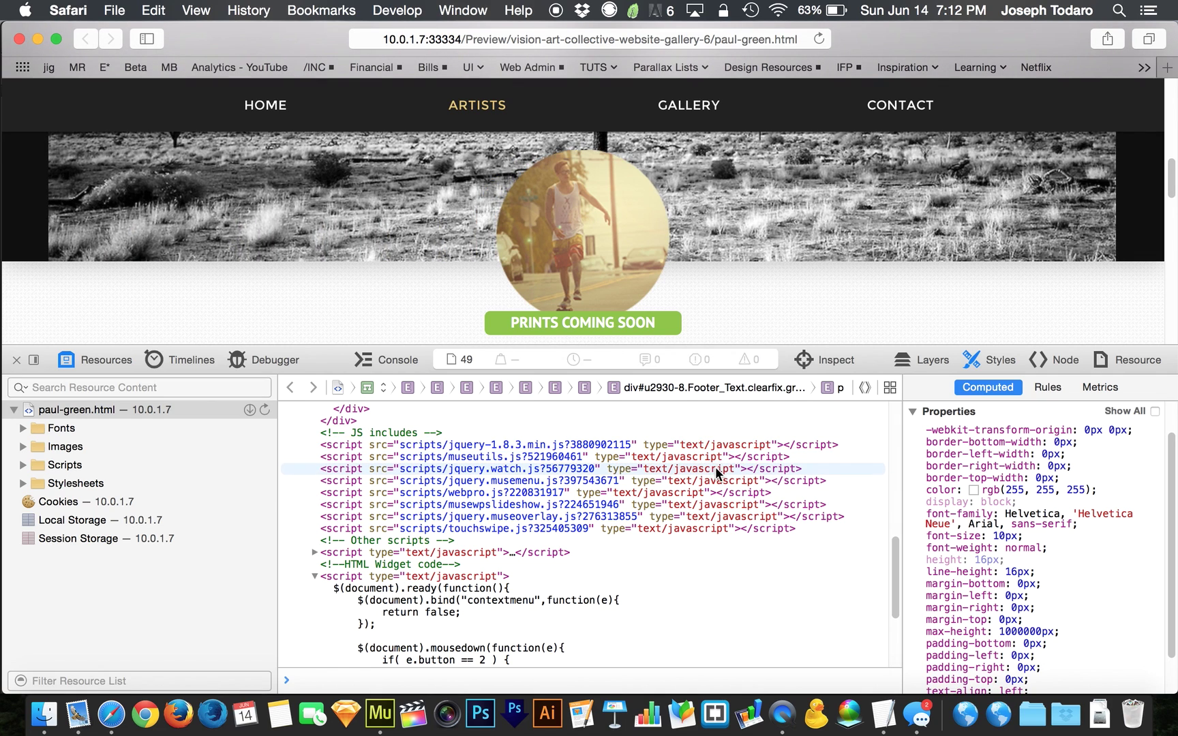
scroll(665, 504, down, 5)
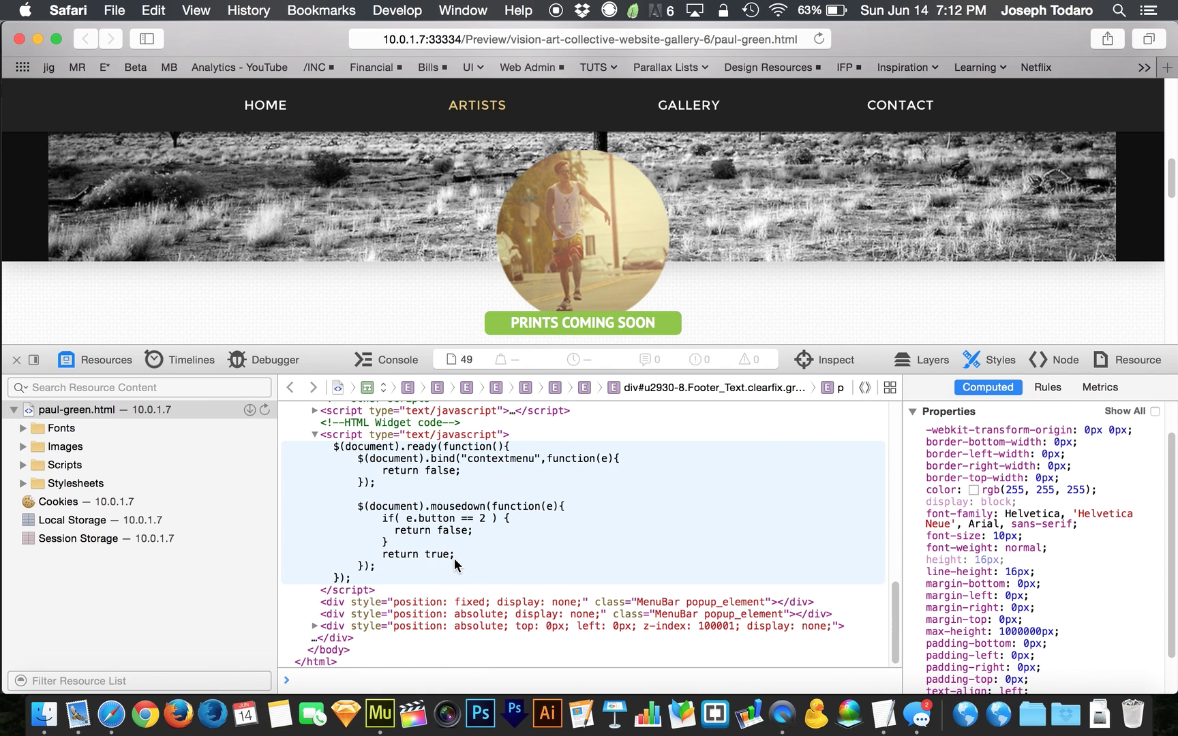
scroll(454, 558, up, 5)
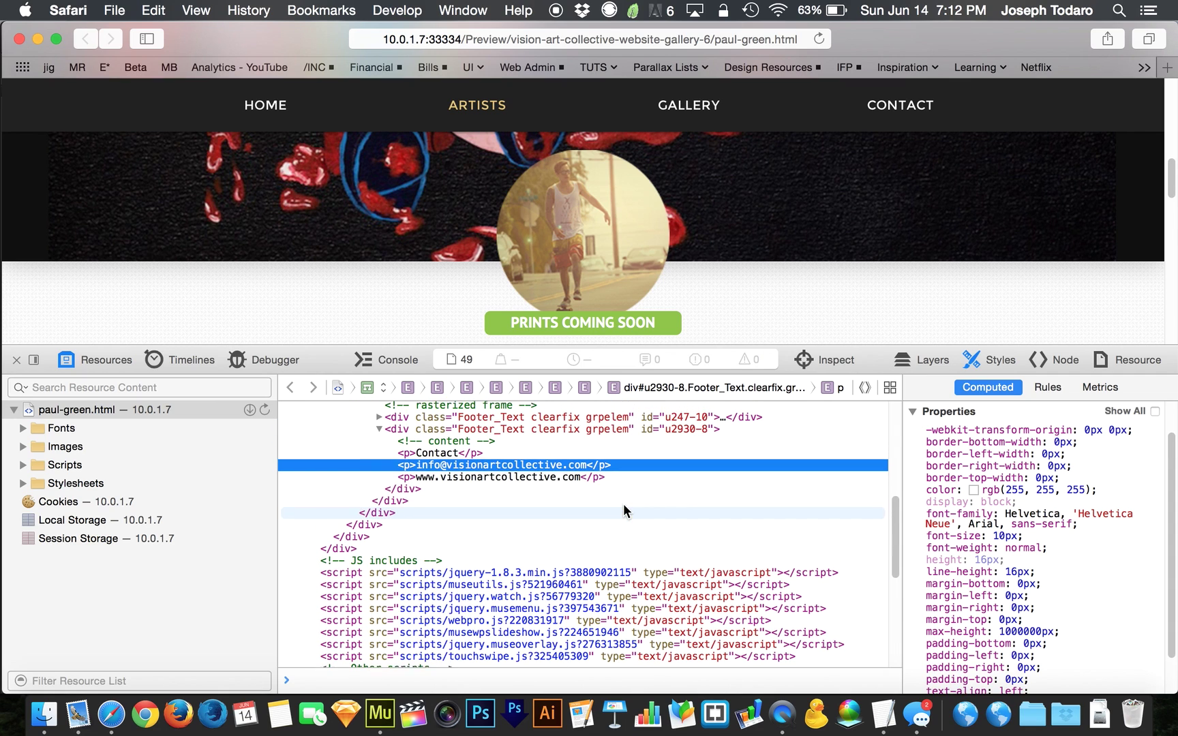
scroll(633, 586, up, 5)
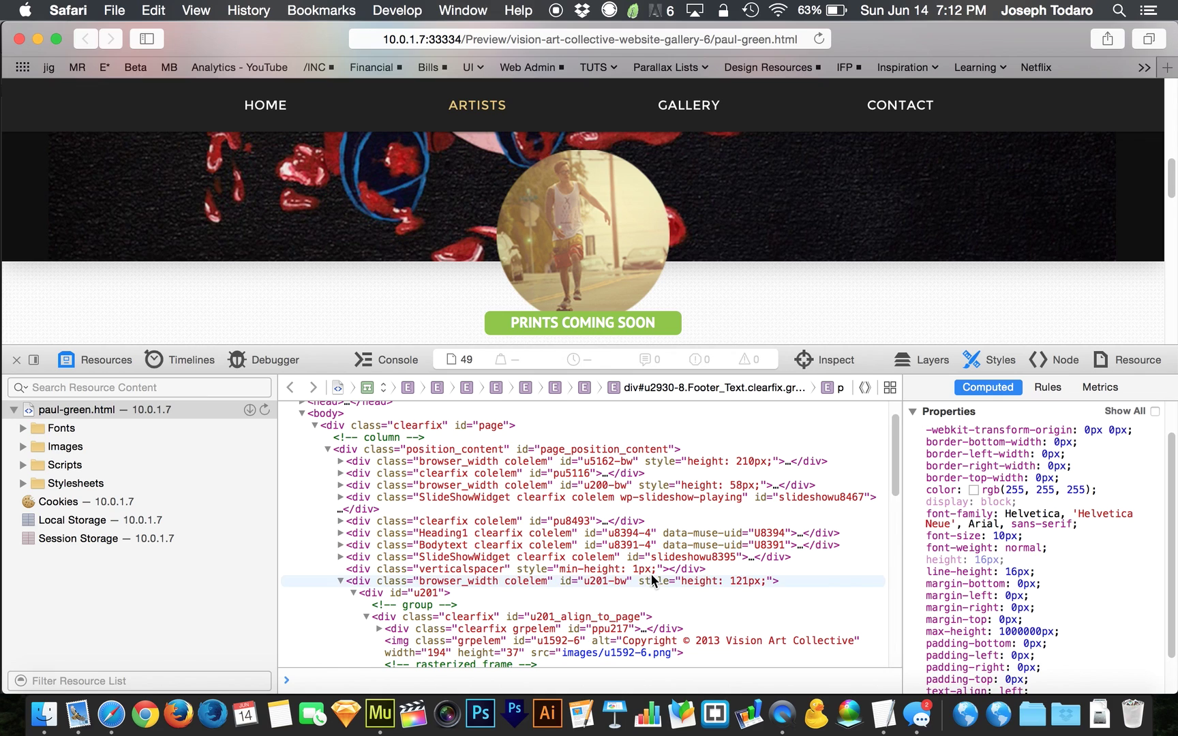
scroll(615, 429, down, 6)
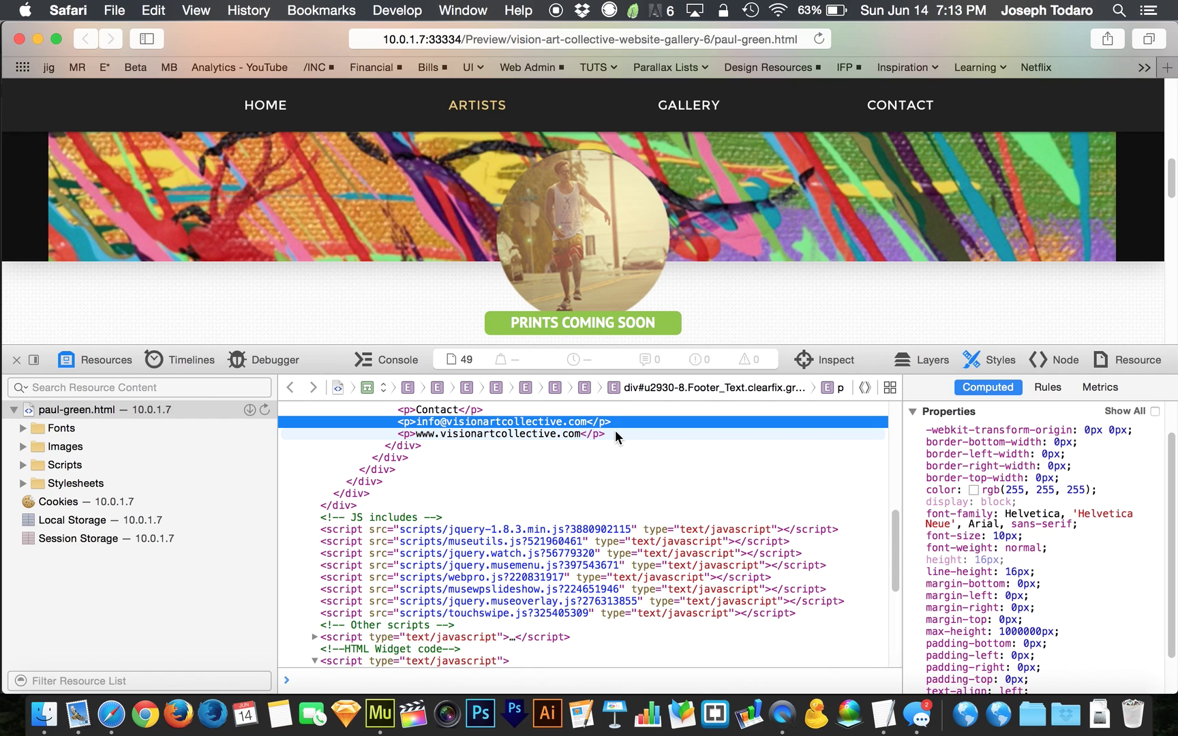
scroll(614, 429, down, 3)
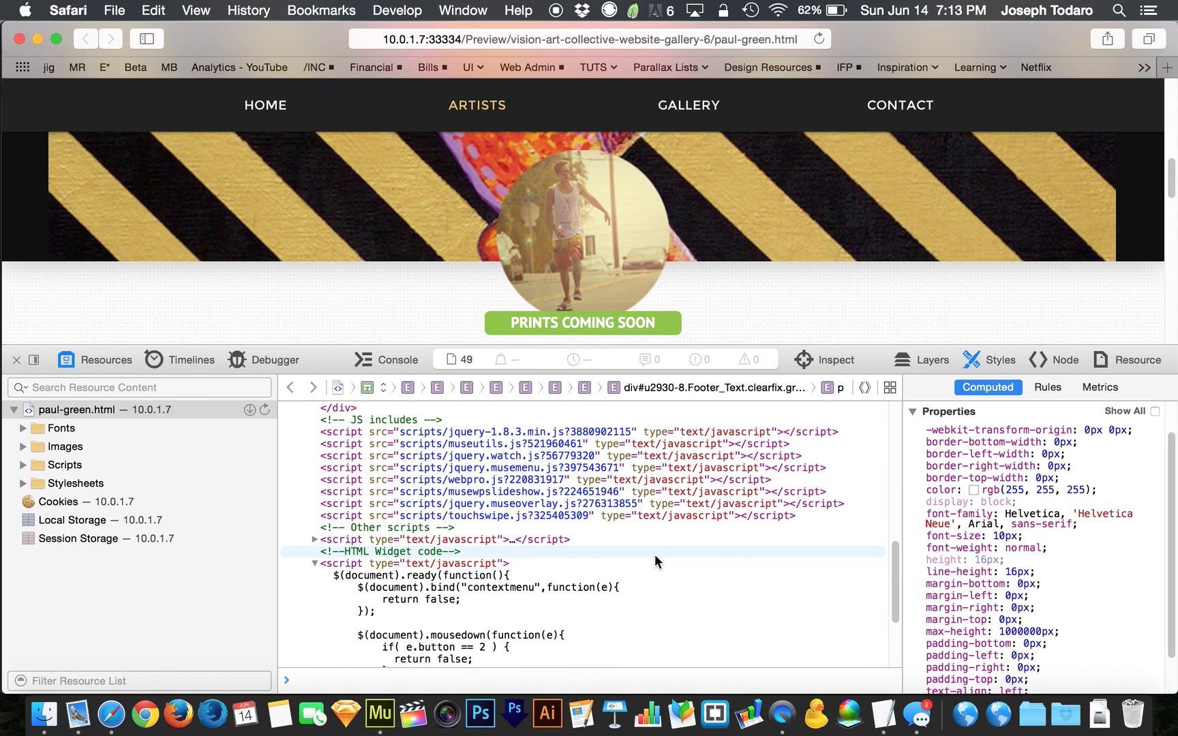
scroll(654, 554, down, 5)
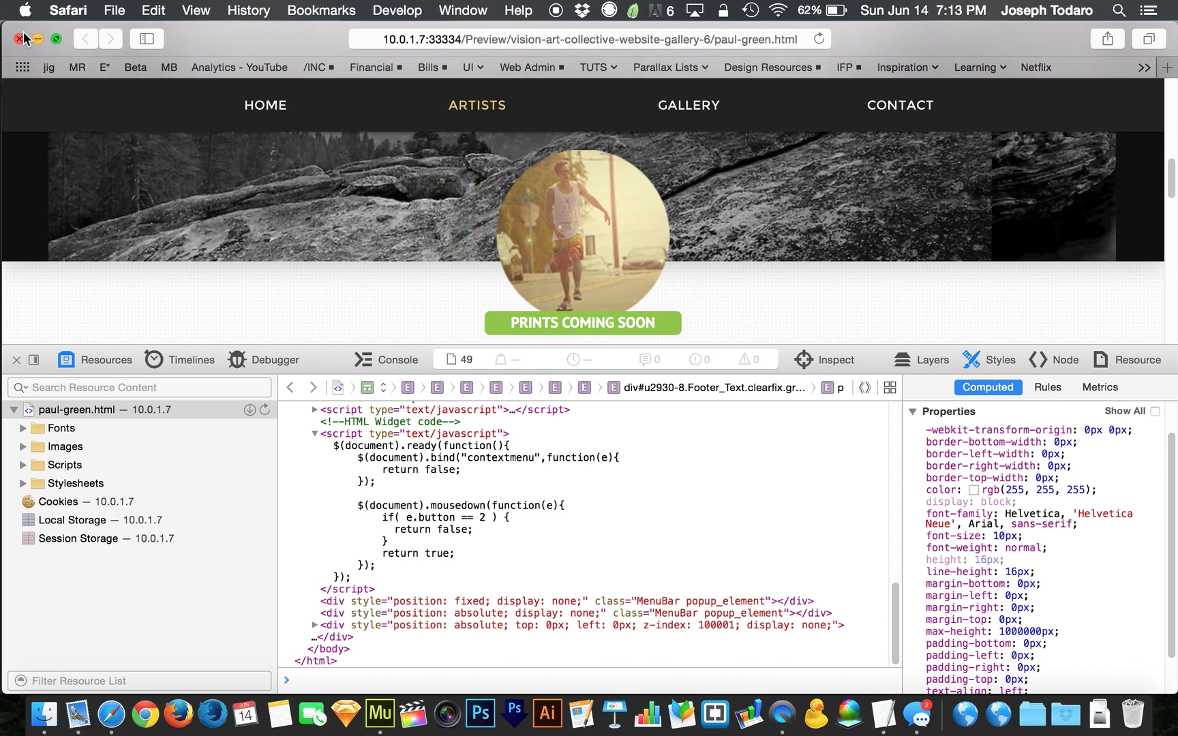
- Close the Safari preview and open the [MR] jQuery Injector widget's options in Muse
click(21, 40)
click(760, 344)
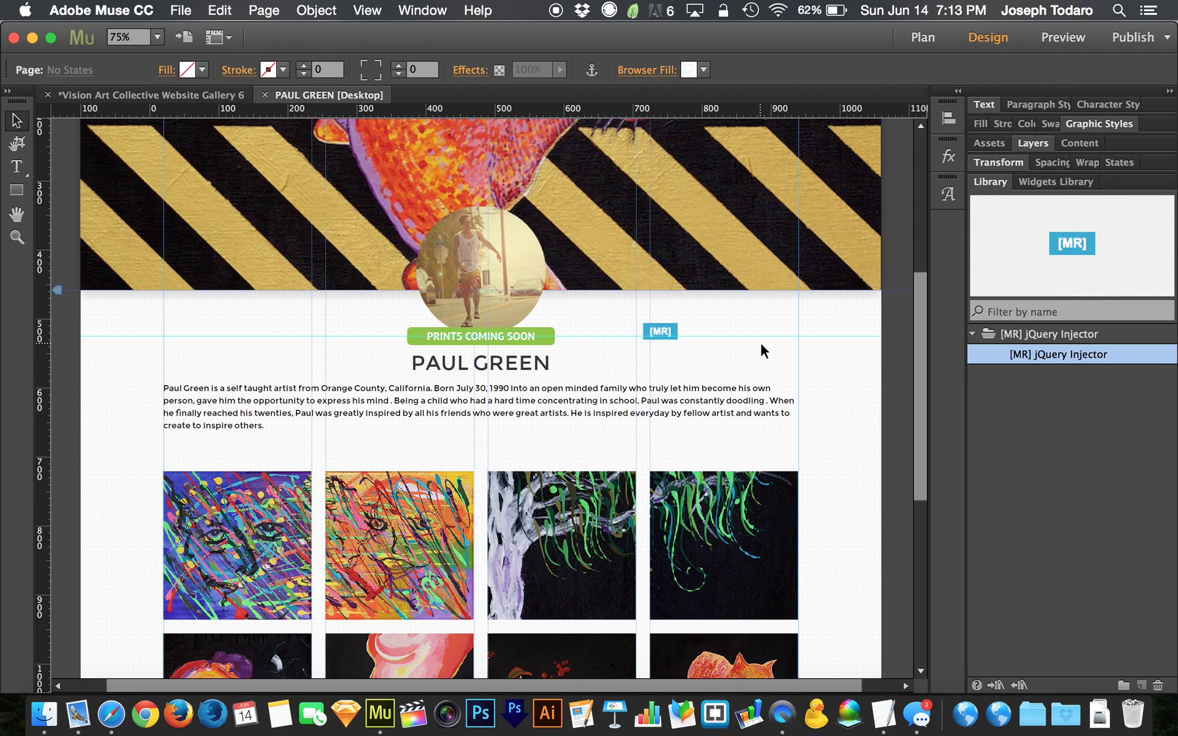
click(665, 331)
click(692, 321)
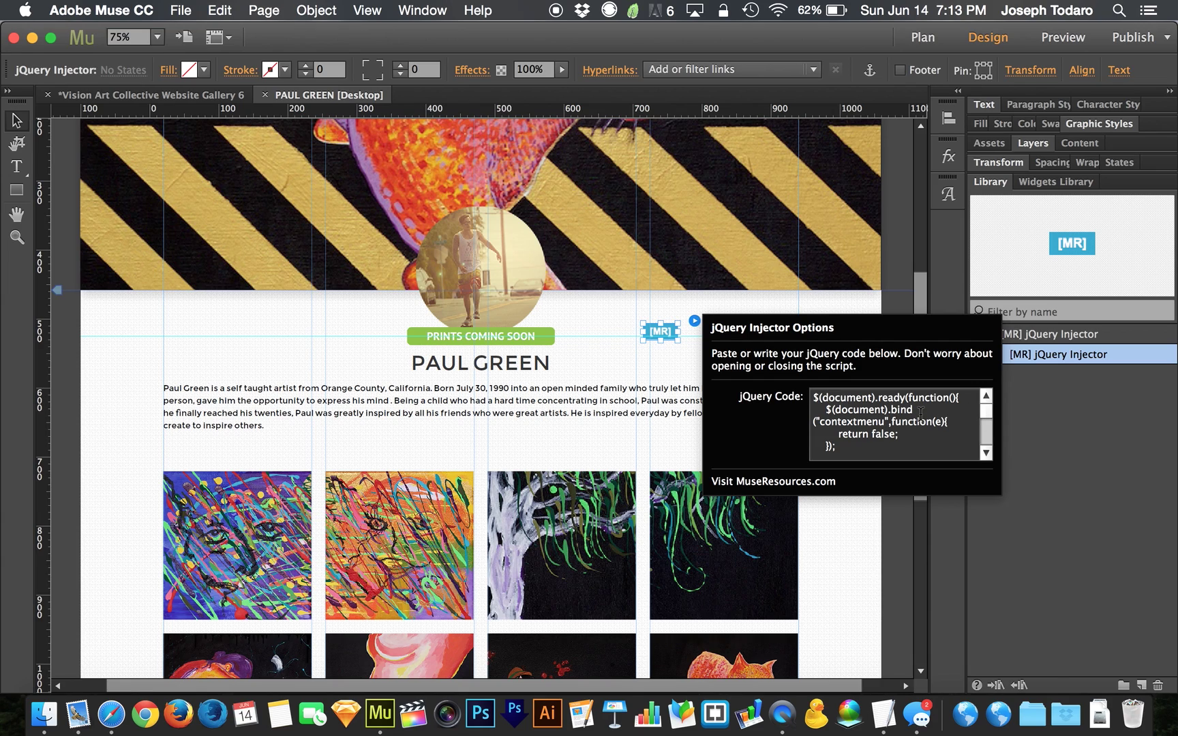
click(867, 421)
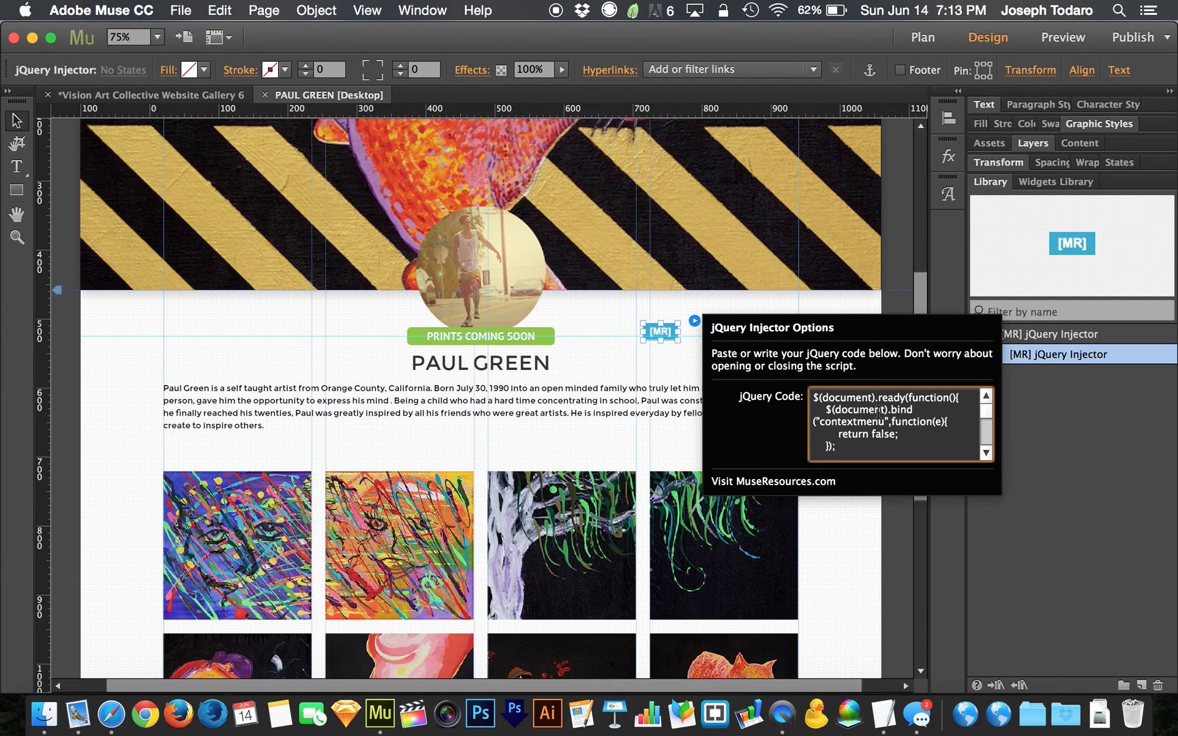
- Reopen the jQuery Injector options, scroll through the right-click-blocking code, then close the panel
key(Escape)
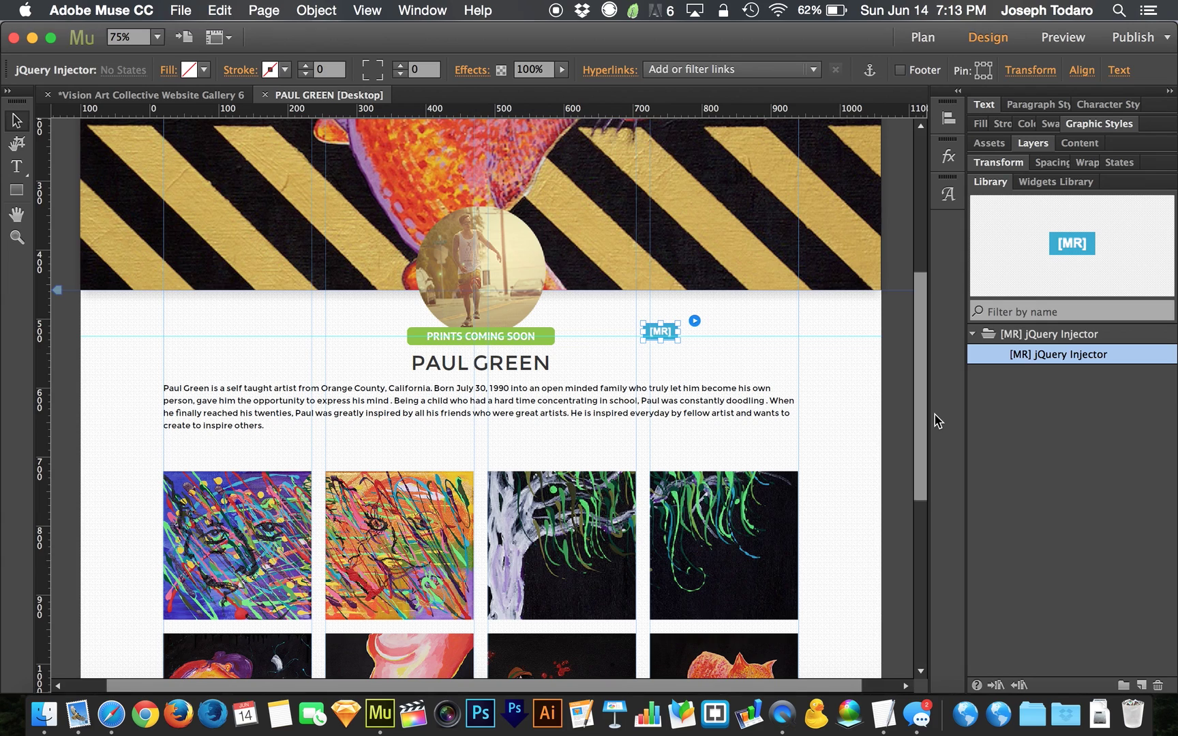
click(693, 321)
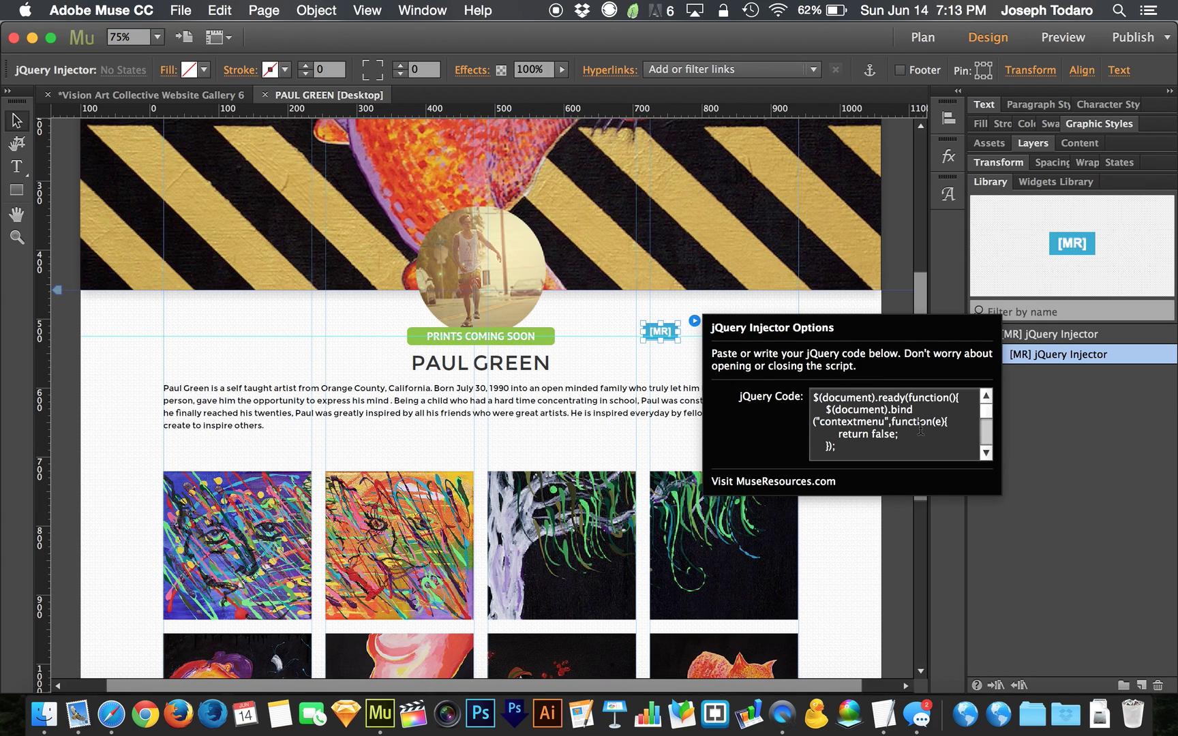
drag(988, 416, 991, 455)
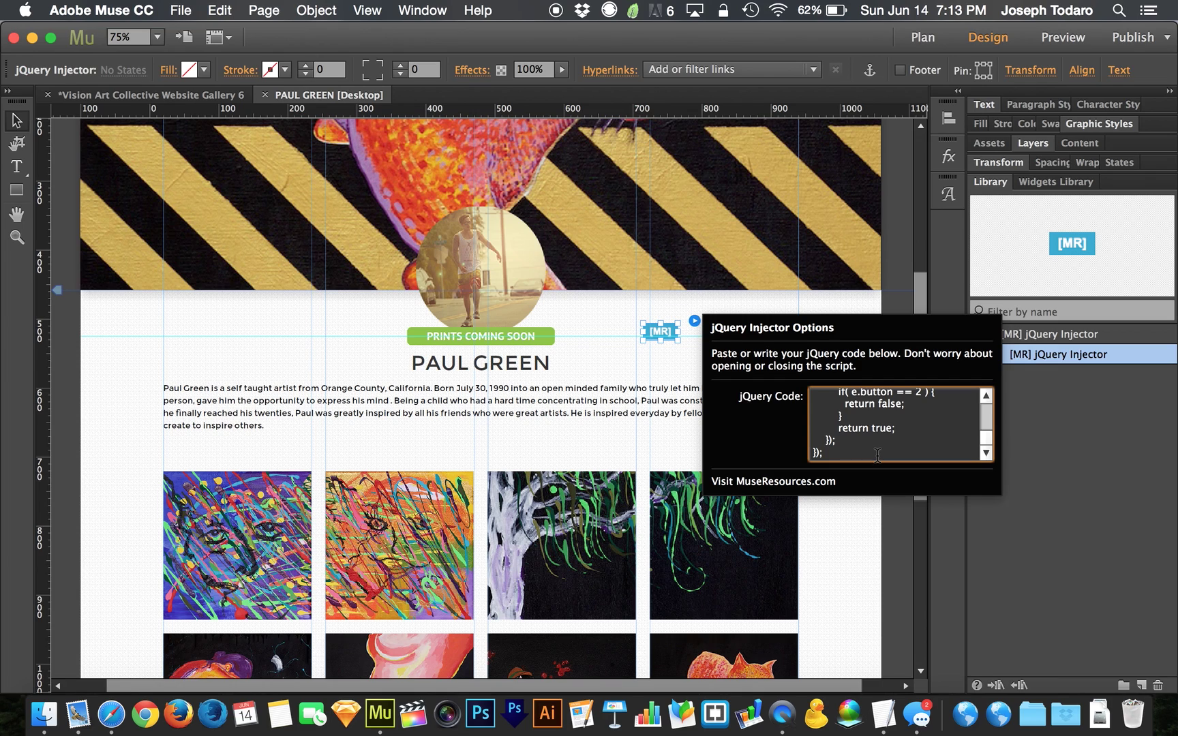
click(673, 361)
click(717, 360)
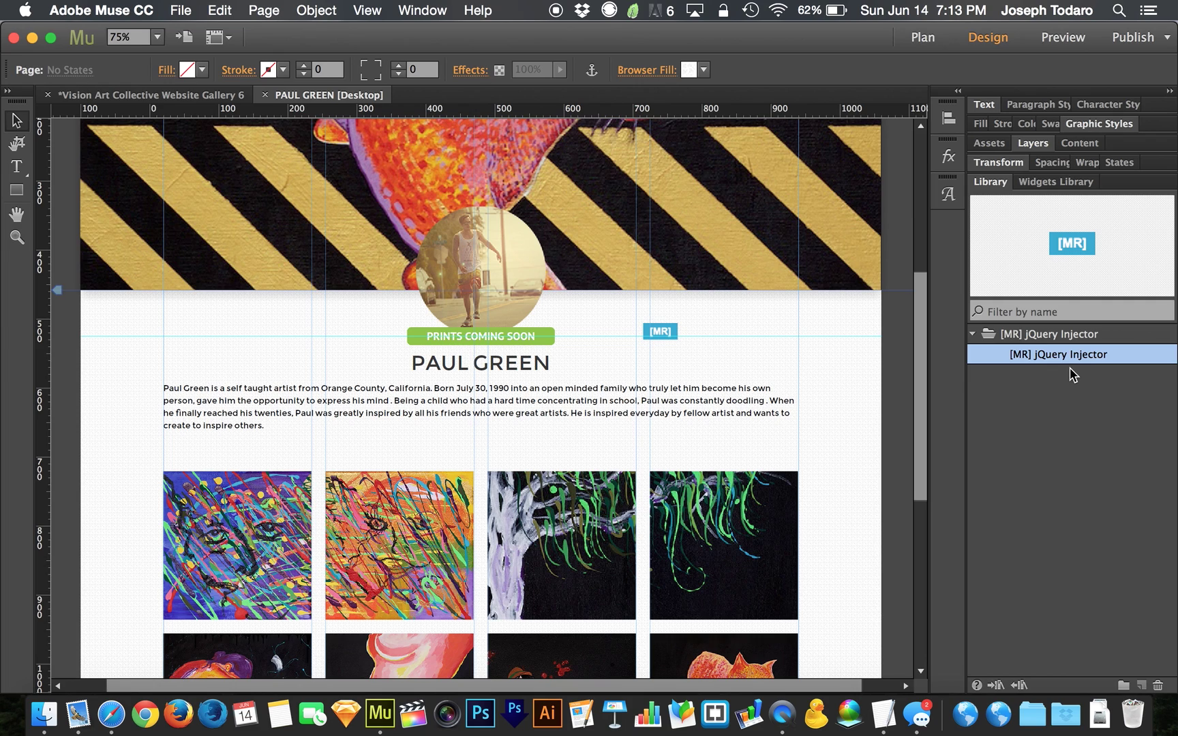
click(316, 9)
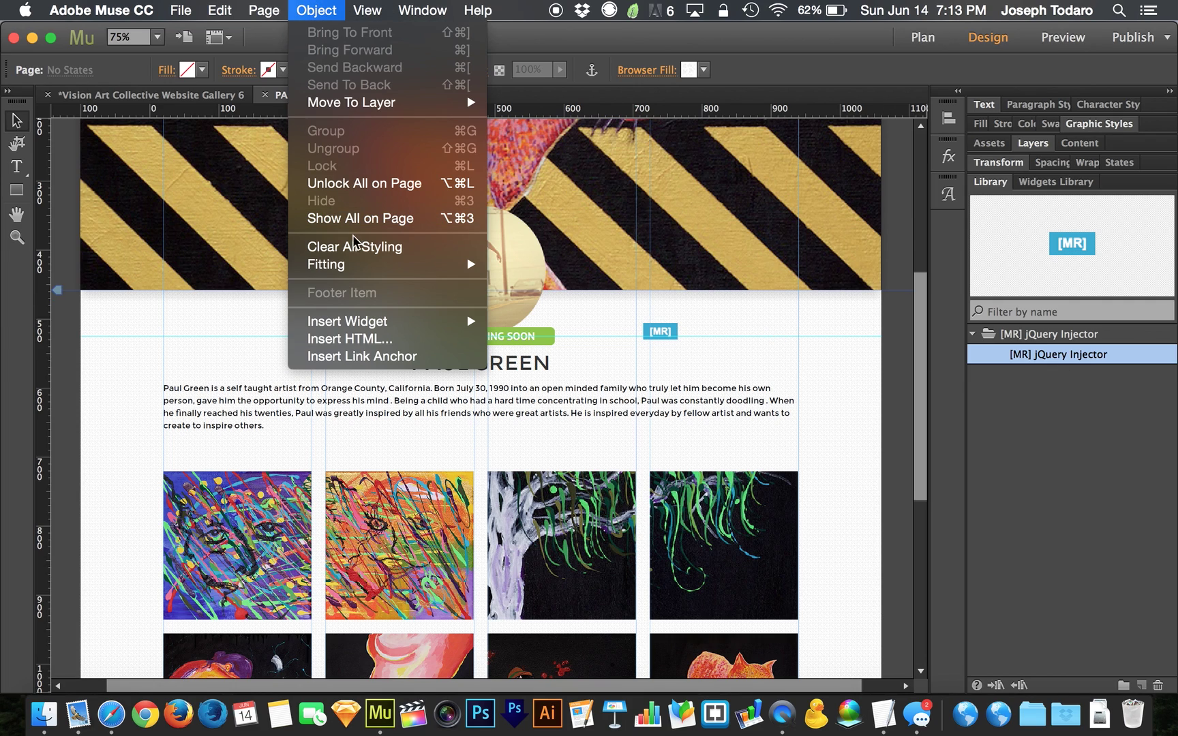
click(688, 353)
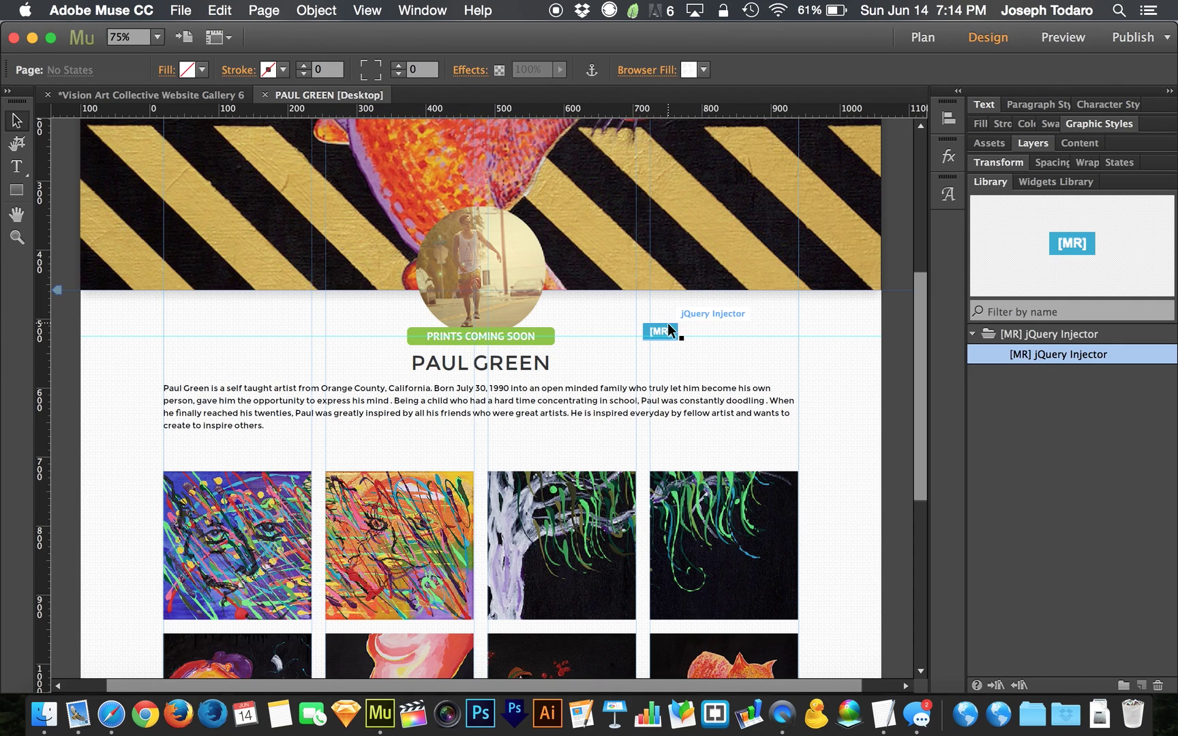
click(667, 330)
click(668, 325)
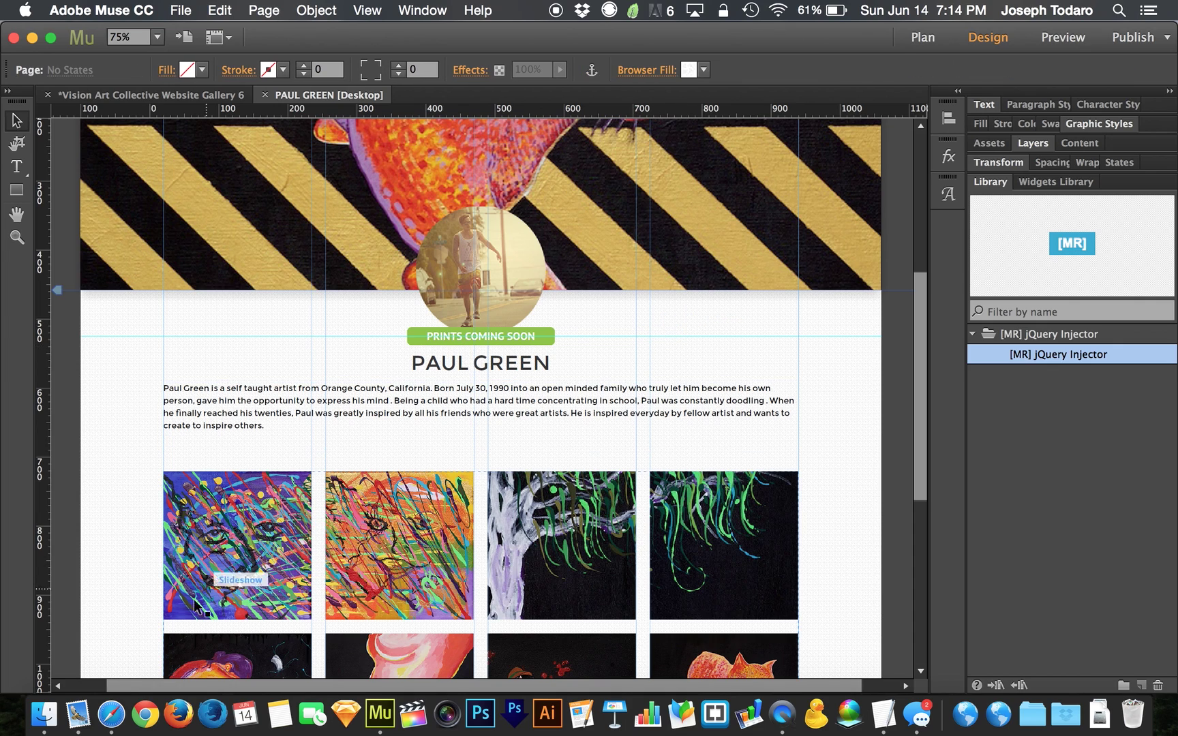
click(106, 702)
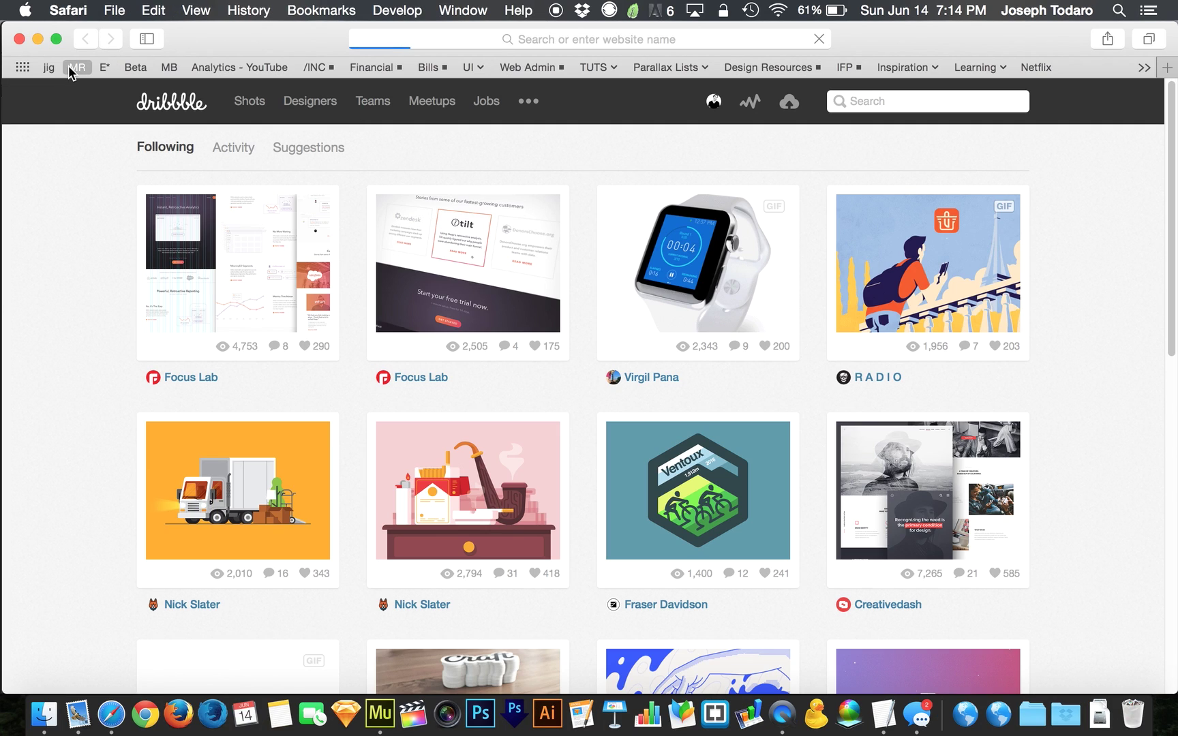
- Go to the Muse Resources Library Widgets page (mulibs.html) and scroll to the free jQuery Injector card
click(77, 67)
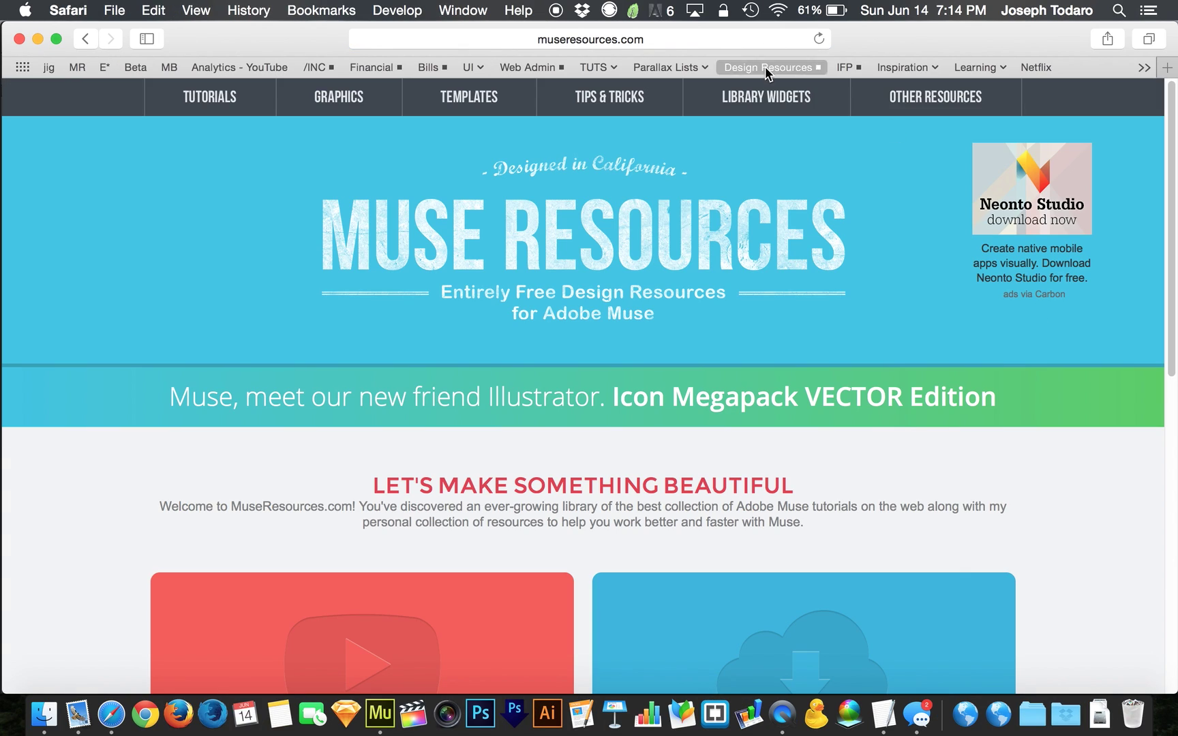
click(766, 97)
scroll(1023, 527, down, 12)
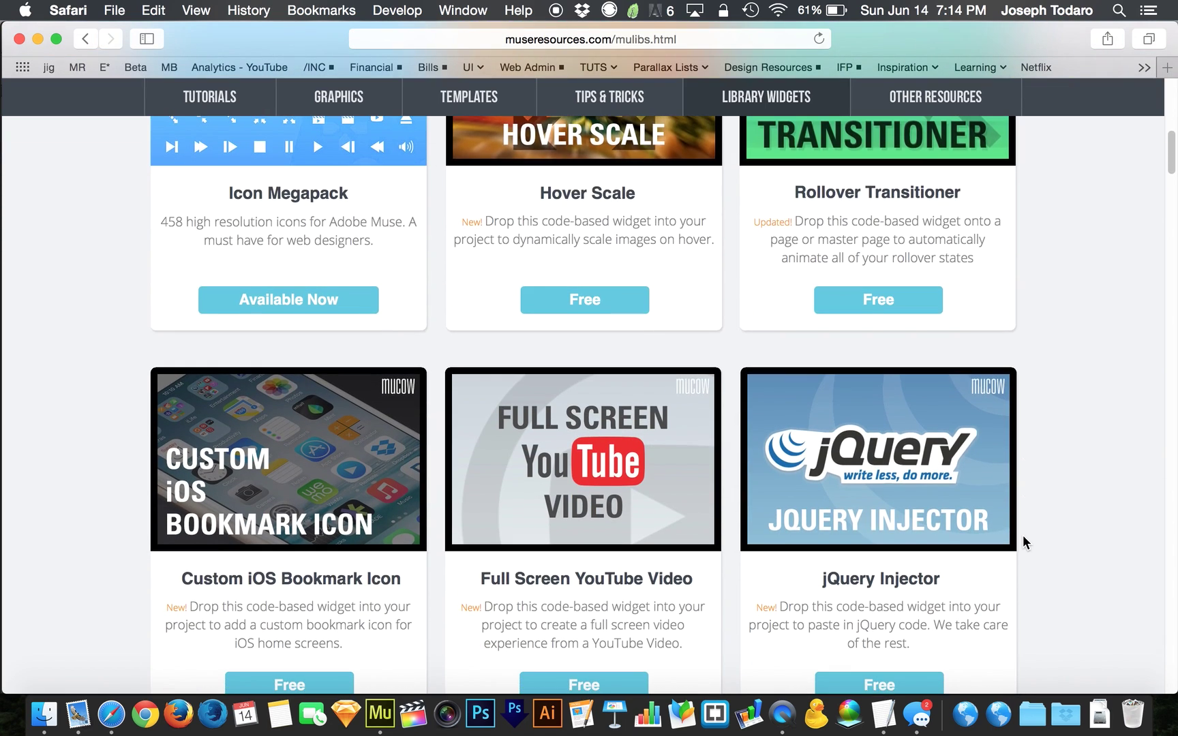
scroll(1023, 535, down, 1)
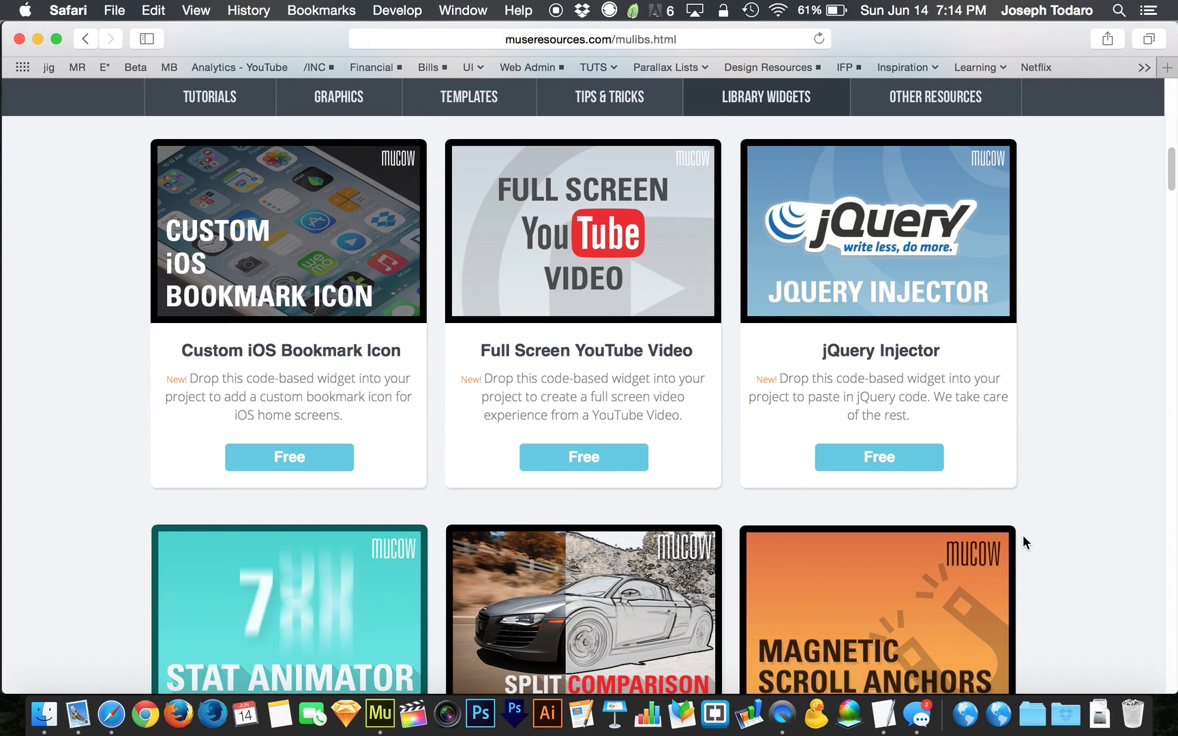